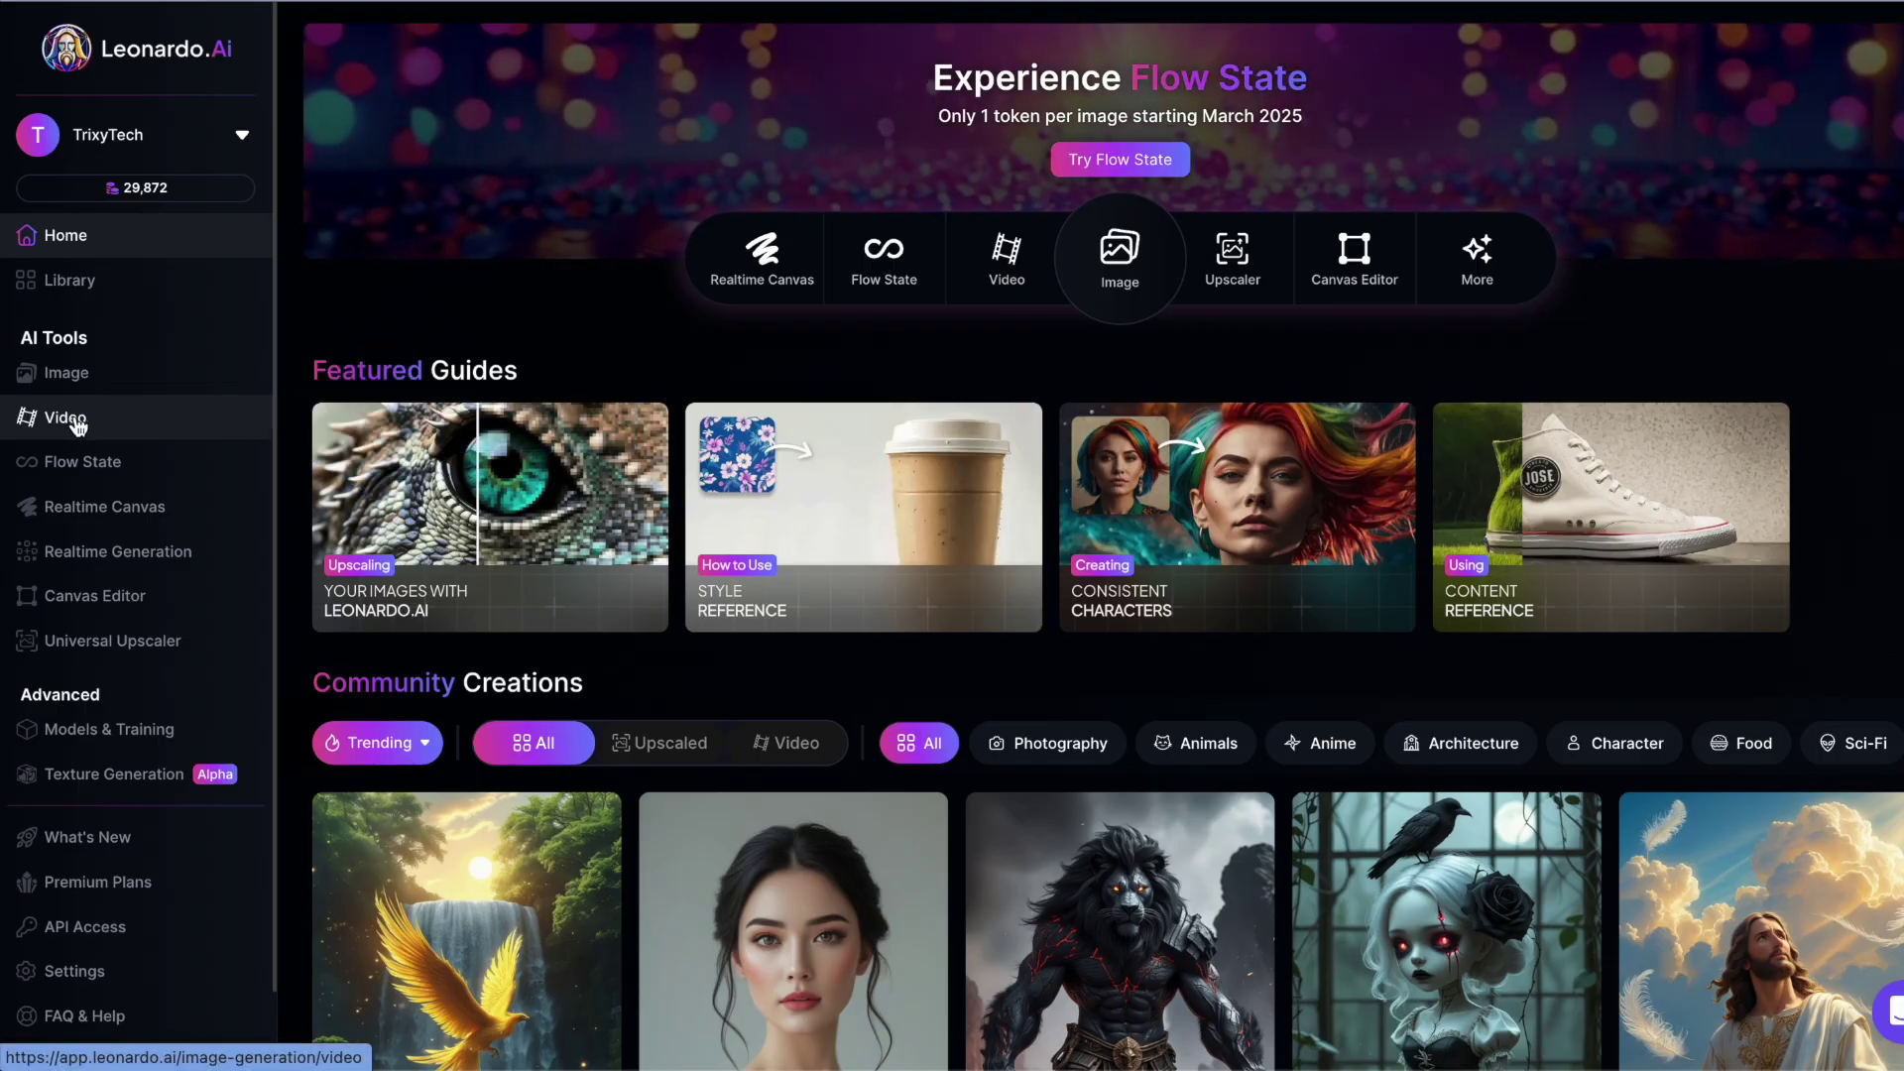
# Step: Reach the Motion 2.0 video tab via the Video and Image pages and focus the city-skyline prompt
pyautogui.click(65, 417)
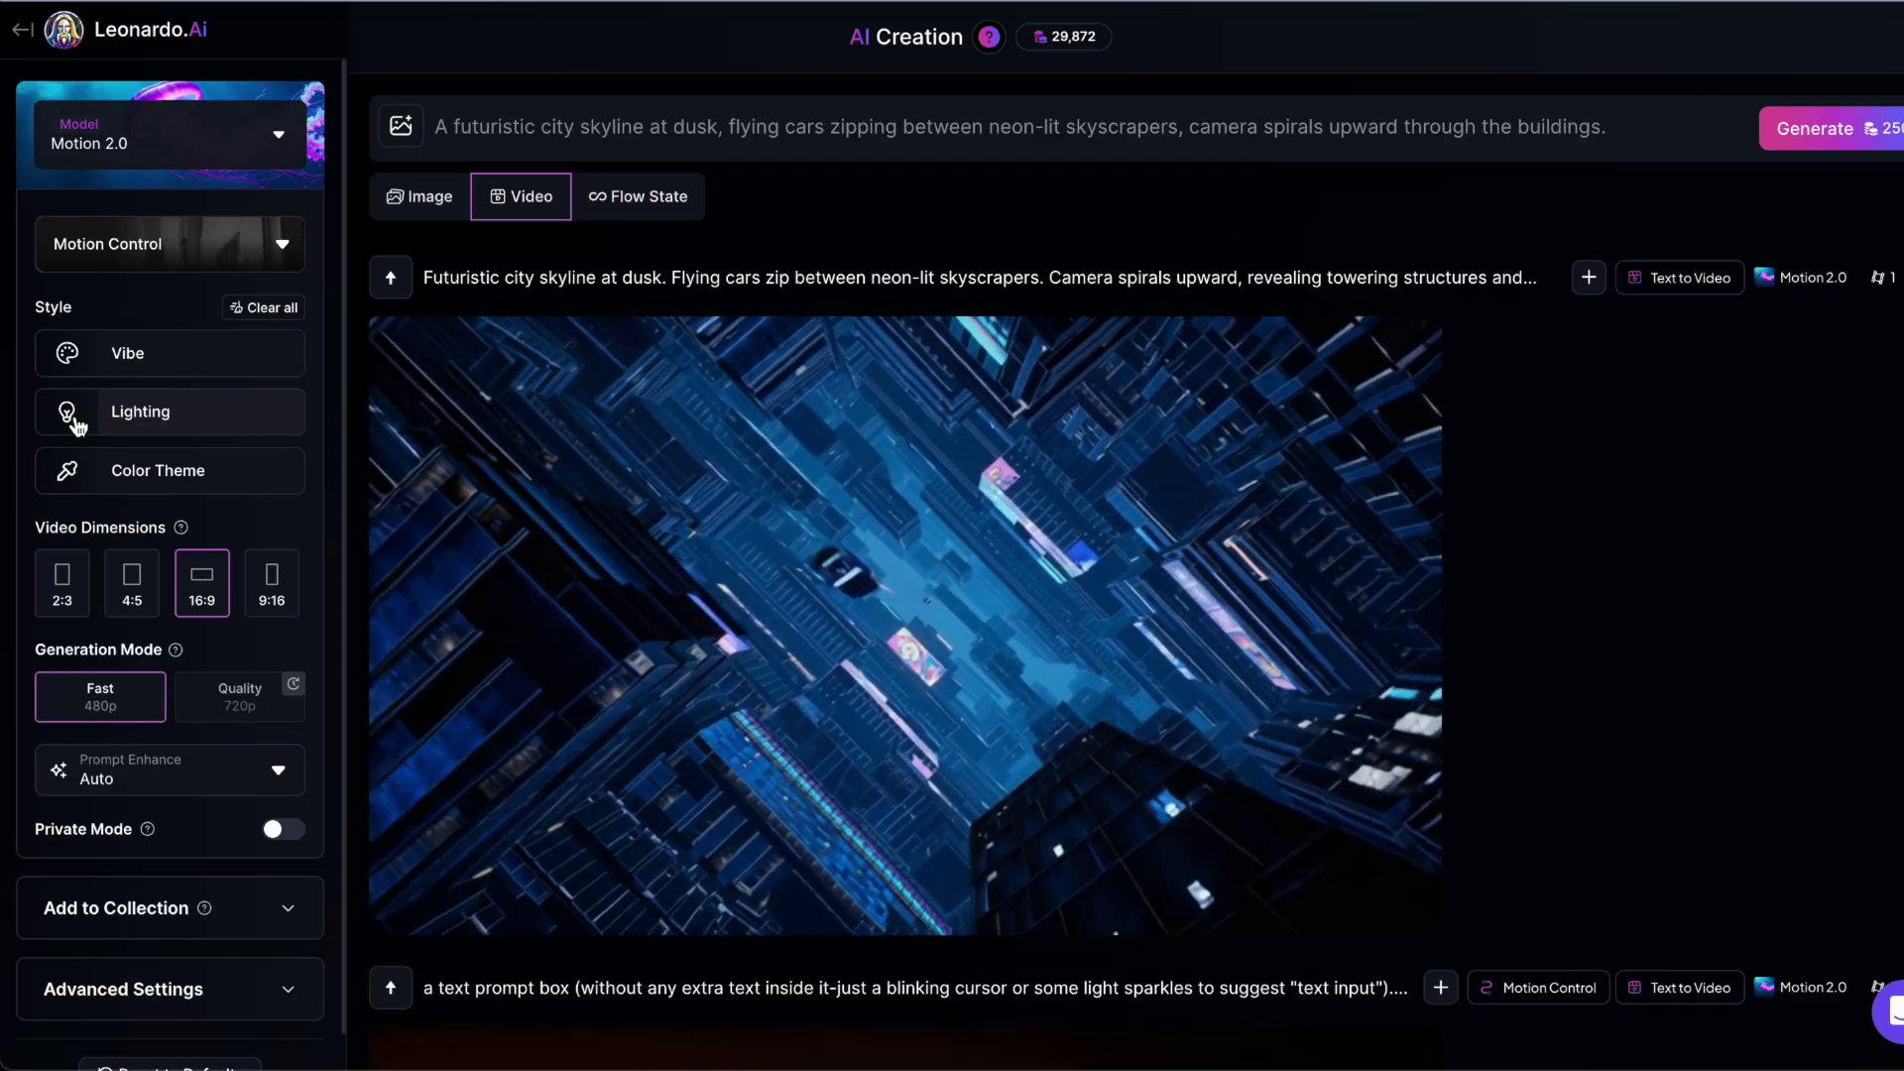
pyautogui.click(24, 38)
pyautogui.click(85, 375)
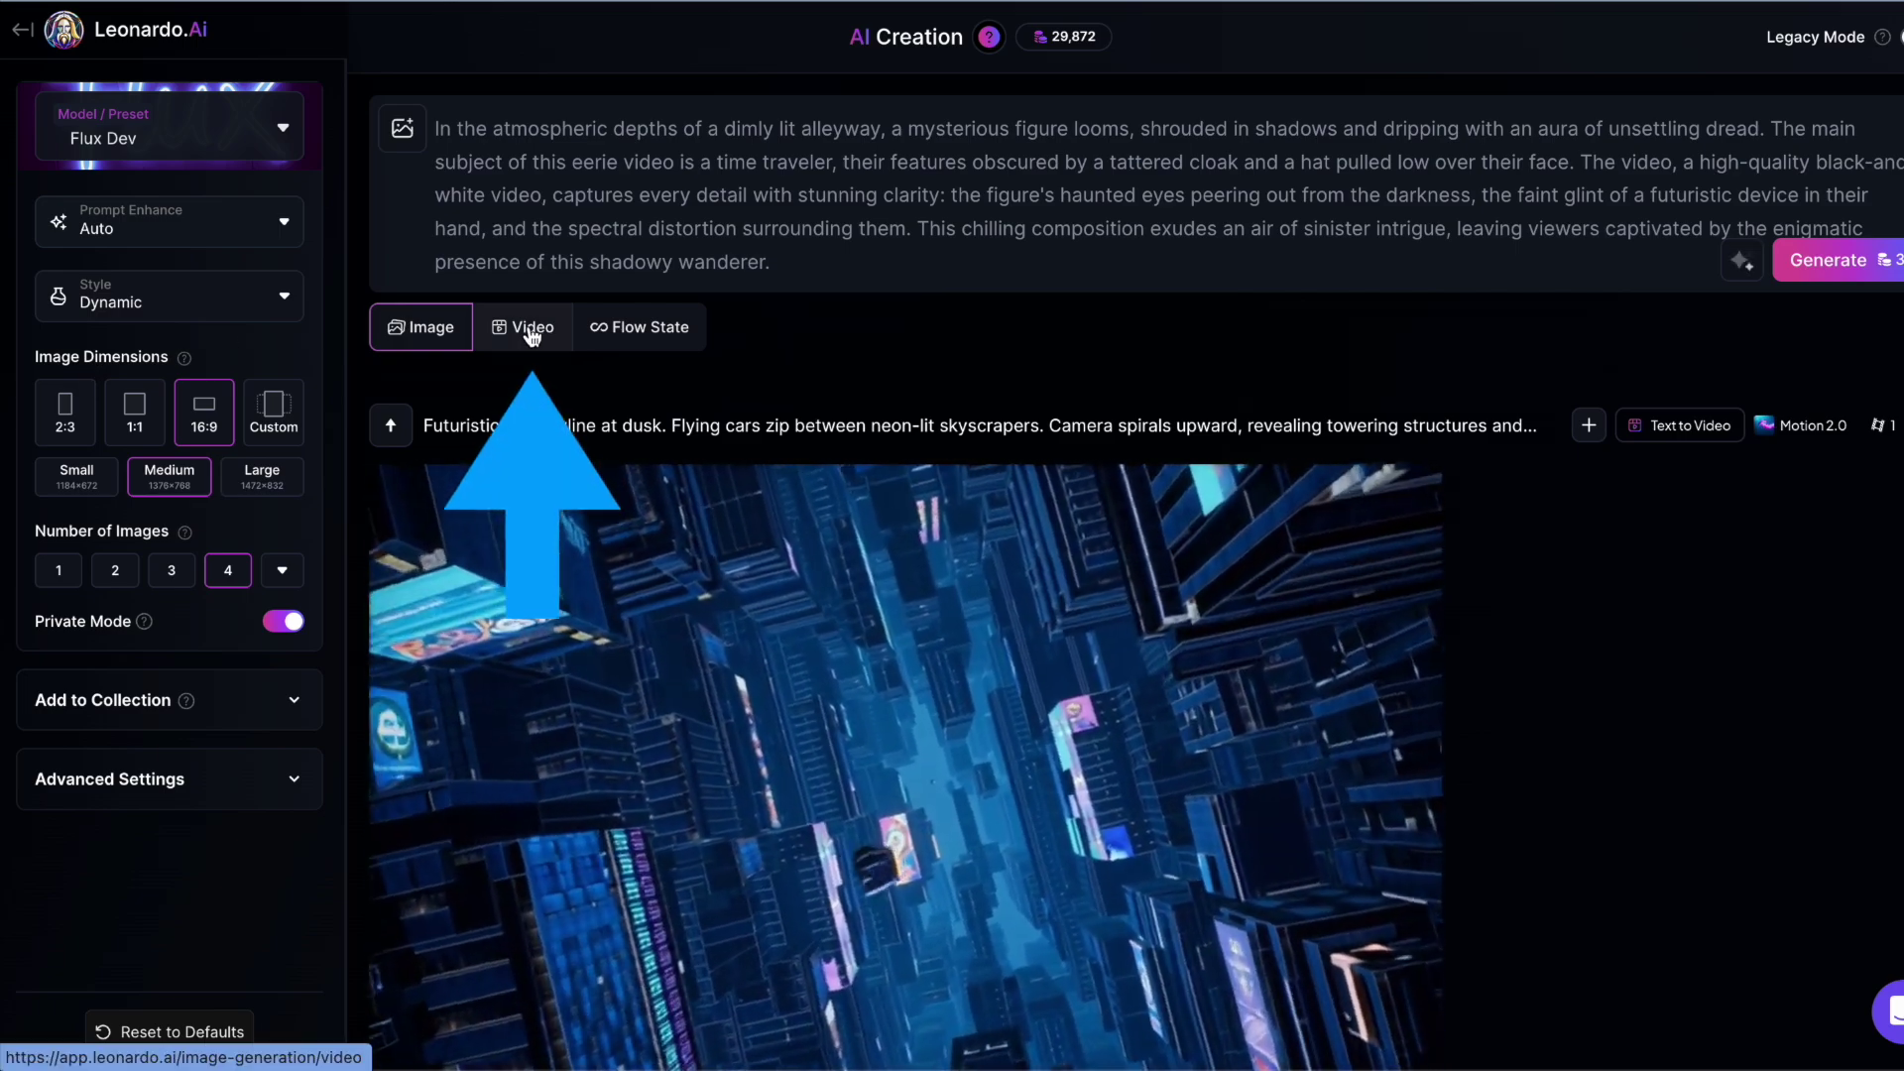
pyautogui.click(531, 331)
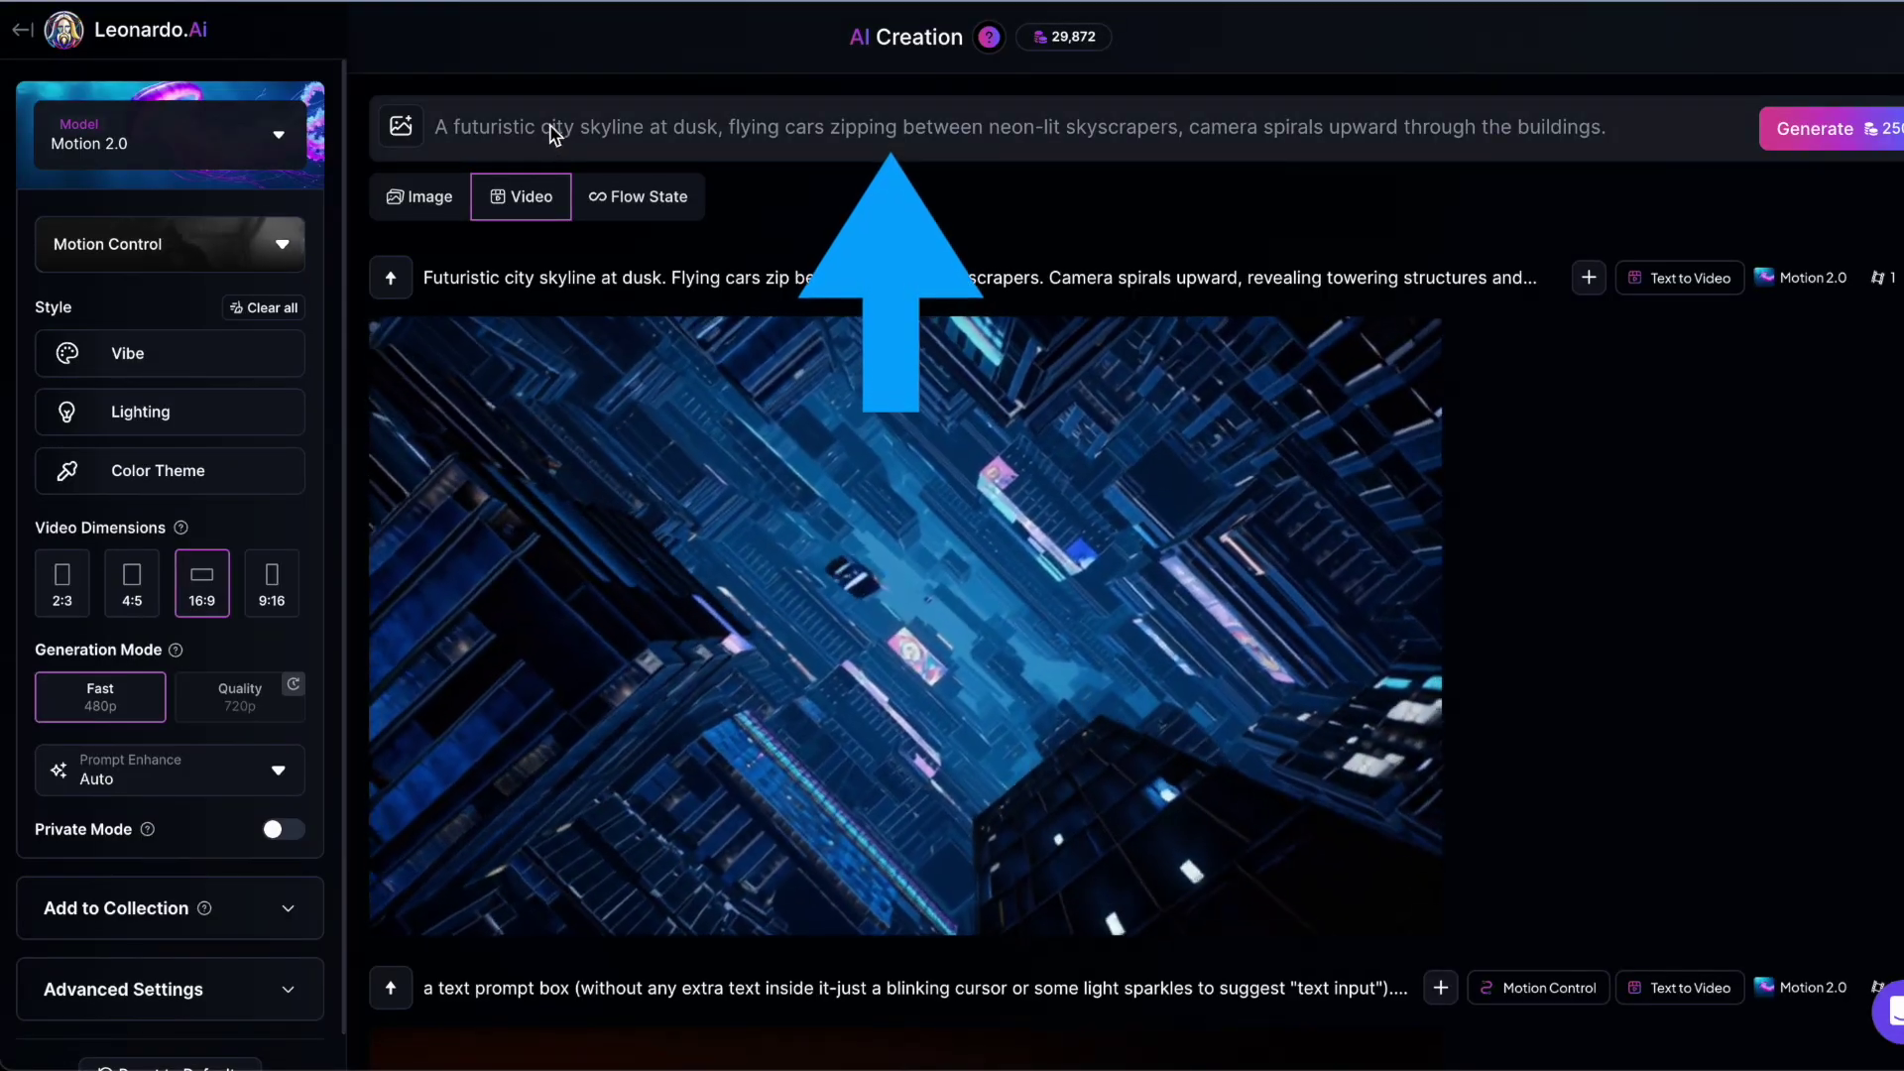
pyautogui.click(462, 134)
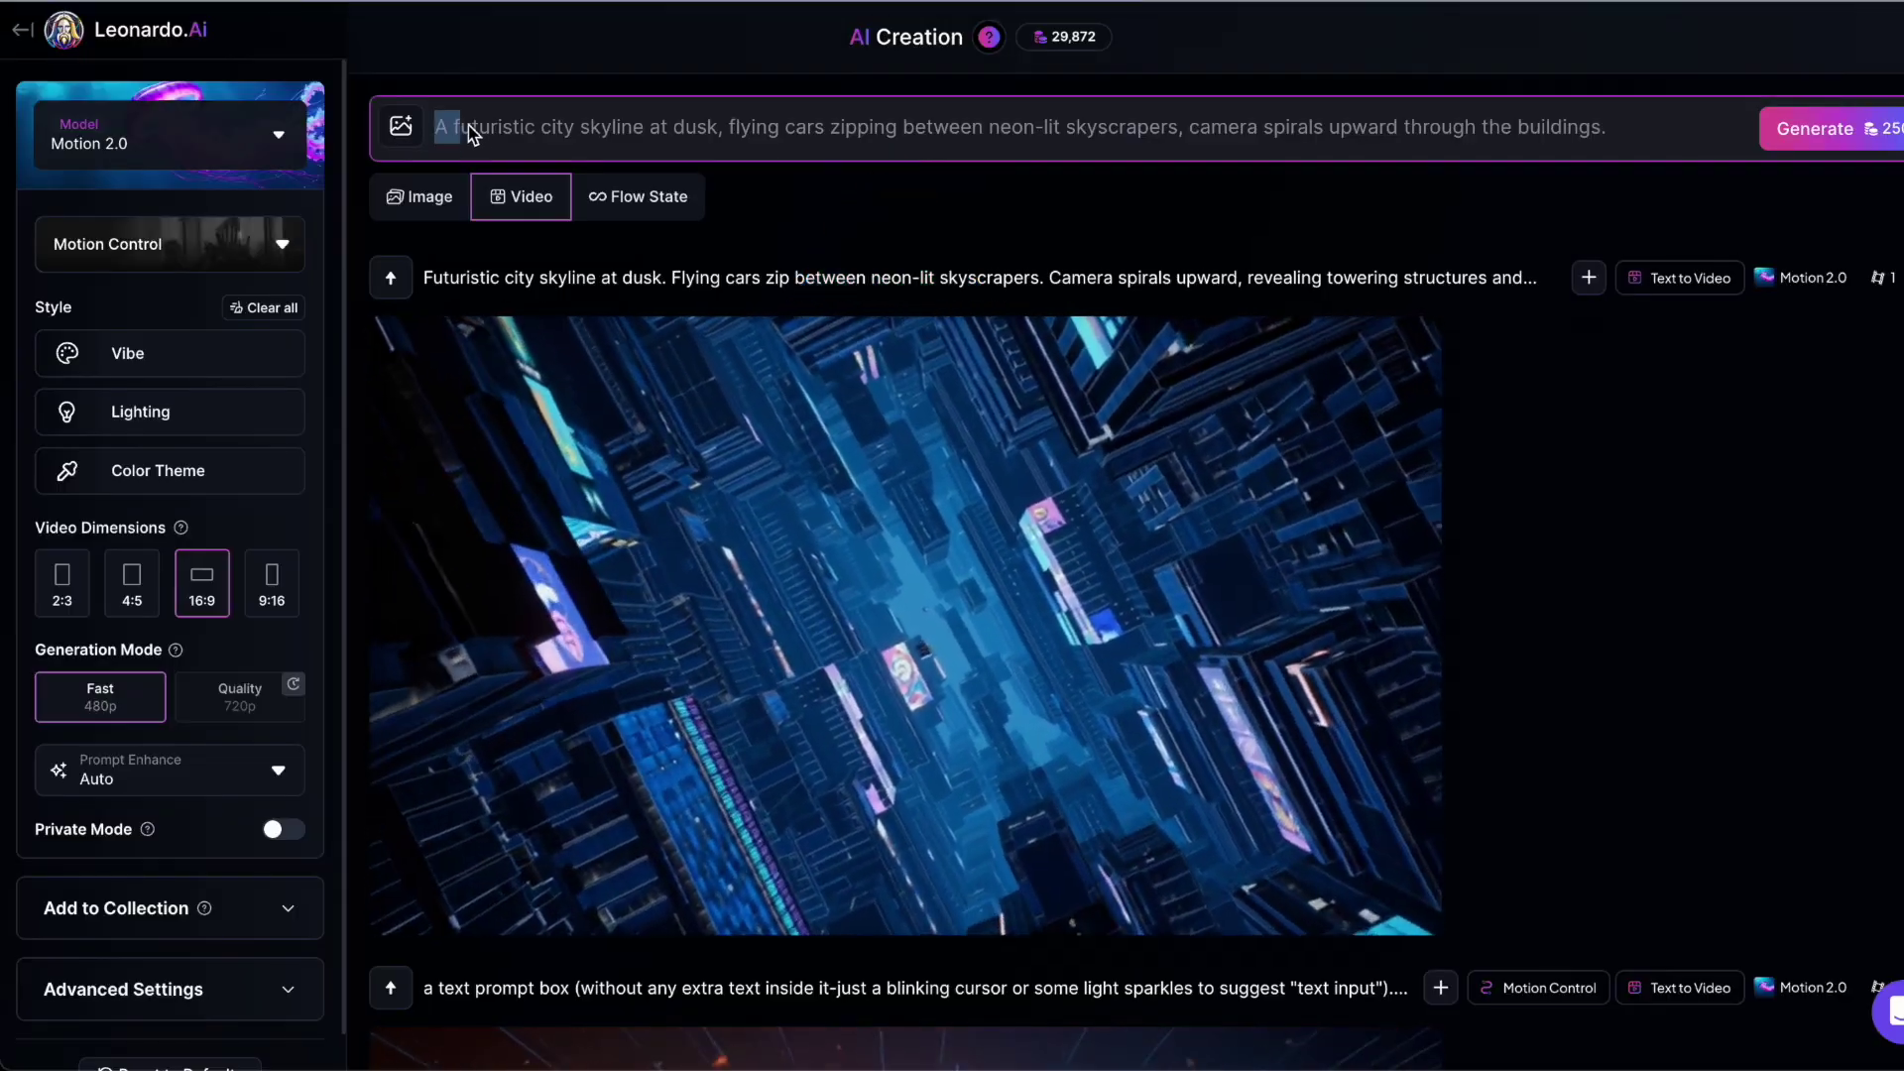
# Step: Select the entire futuristic city-skyline-at-dusk prompt text
pyautogui.moveTo(1120, 109); pyautogui.dragTo(1681, 129)
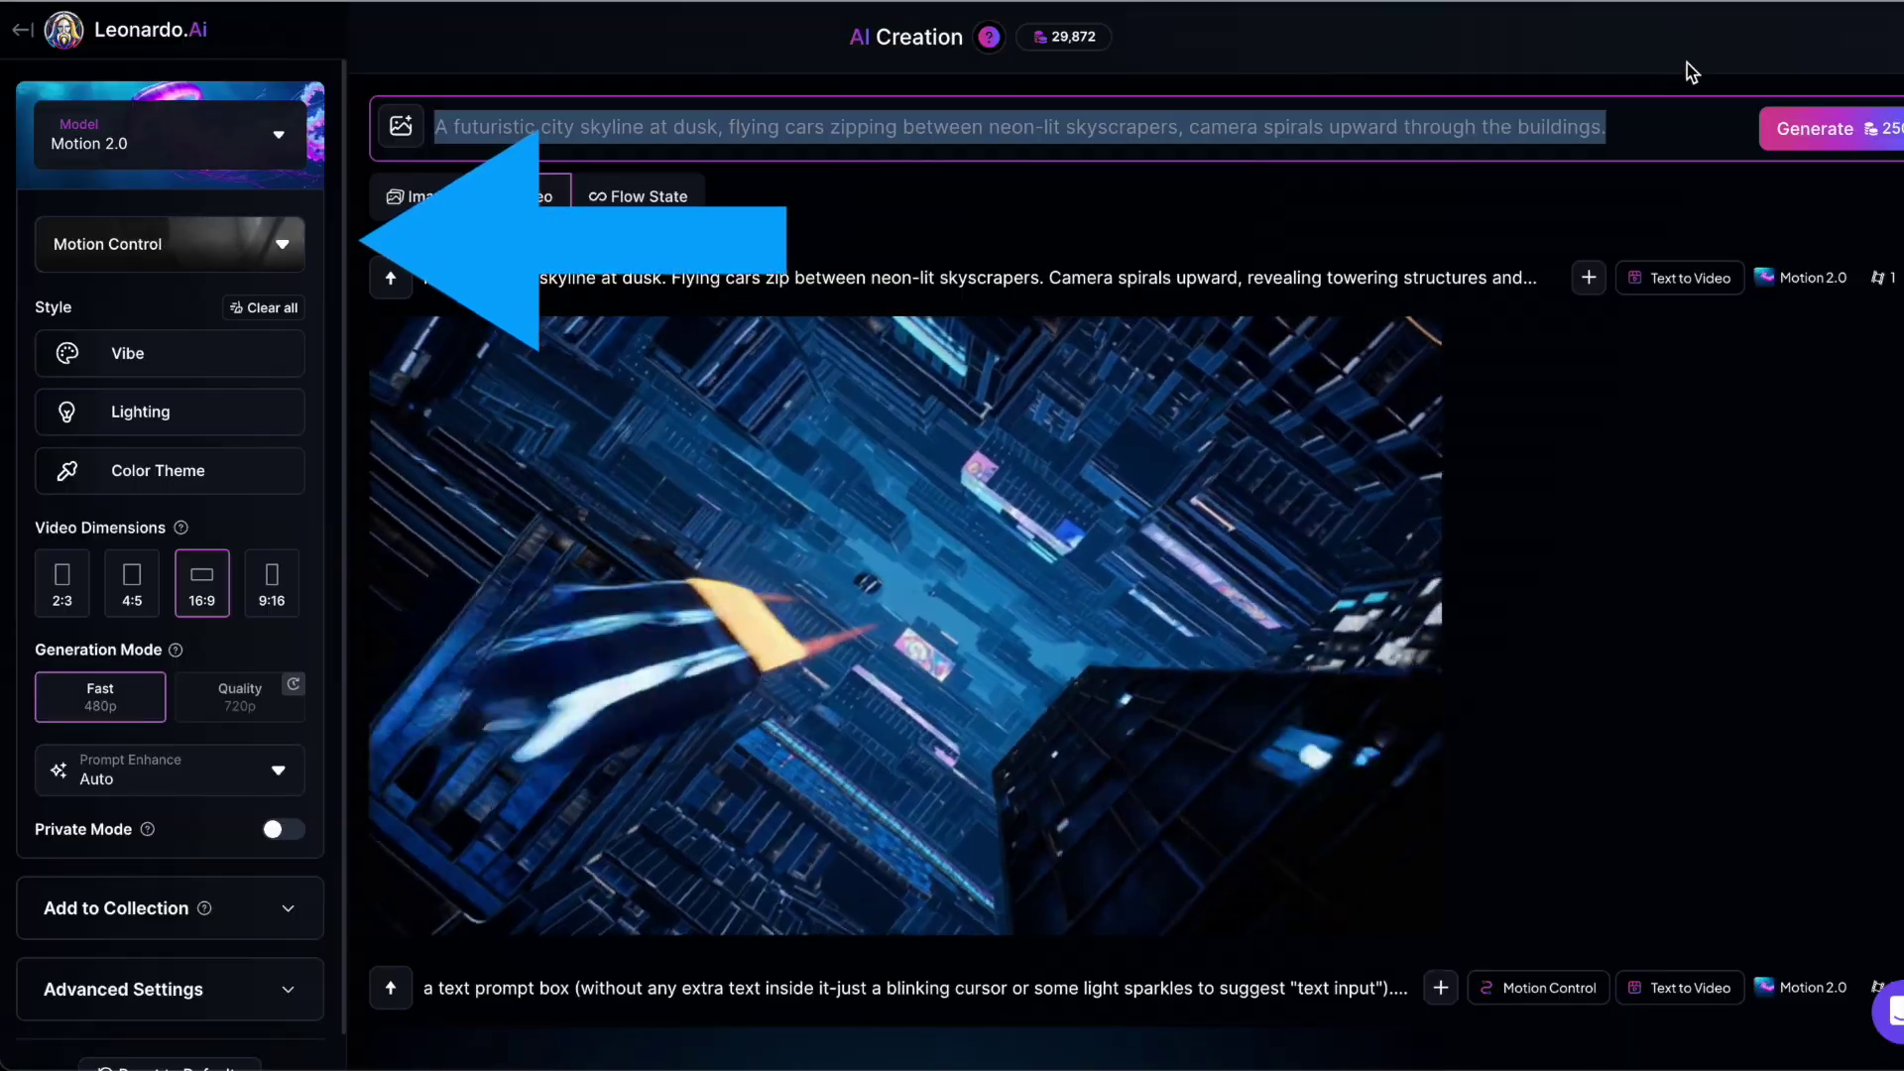
# Step: Close the camera motion presets and select the whole prompt for replacement with the sushi crash-zoom description
pyautogui.click(282, 245)
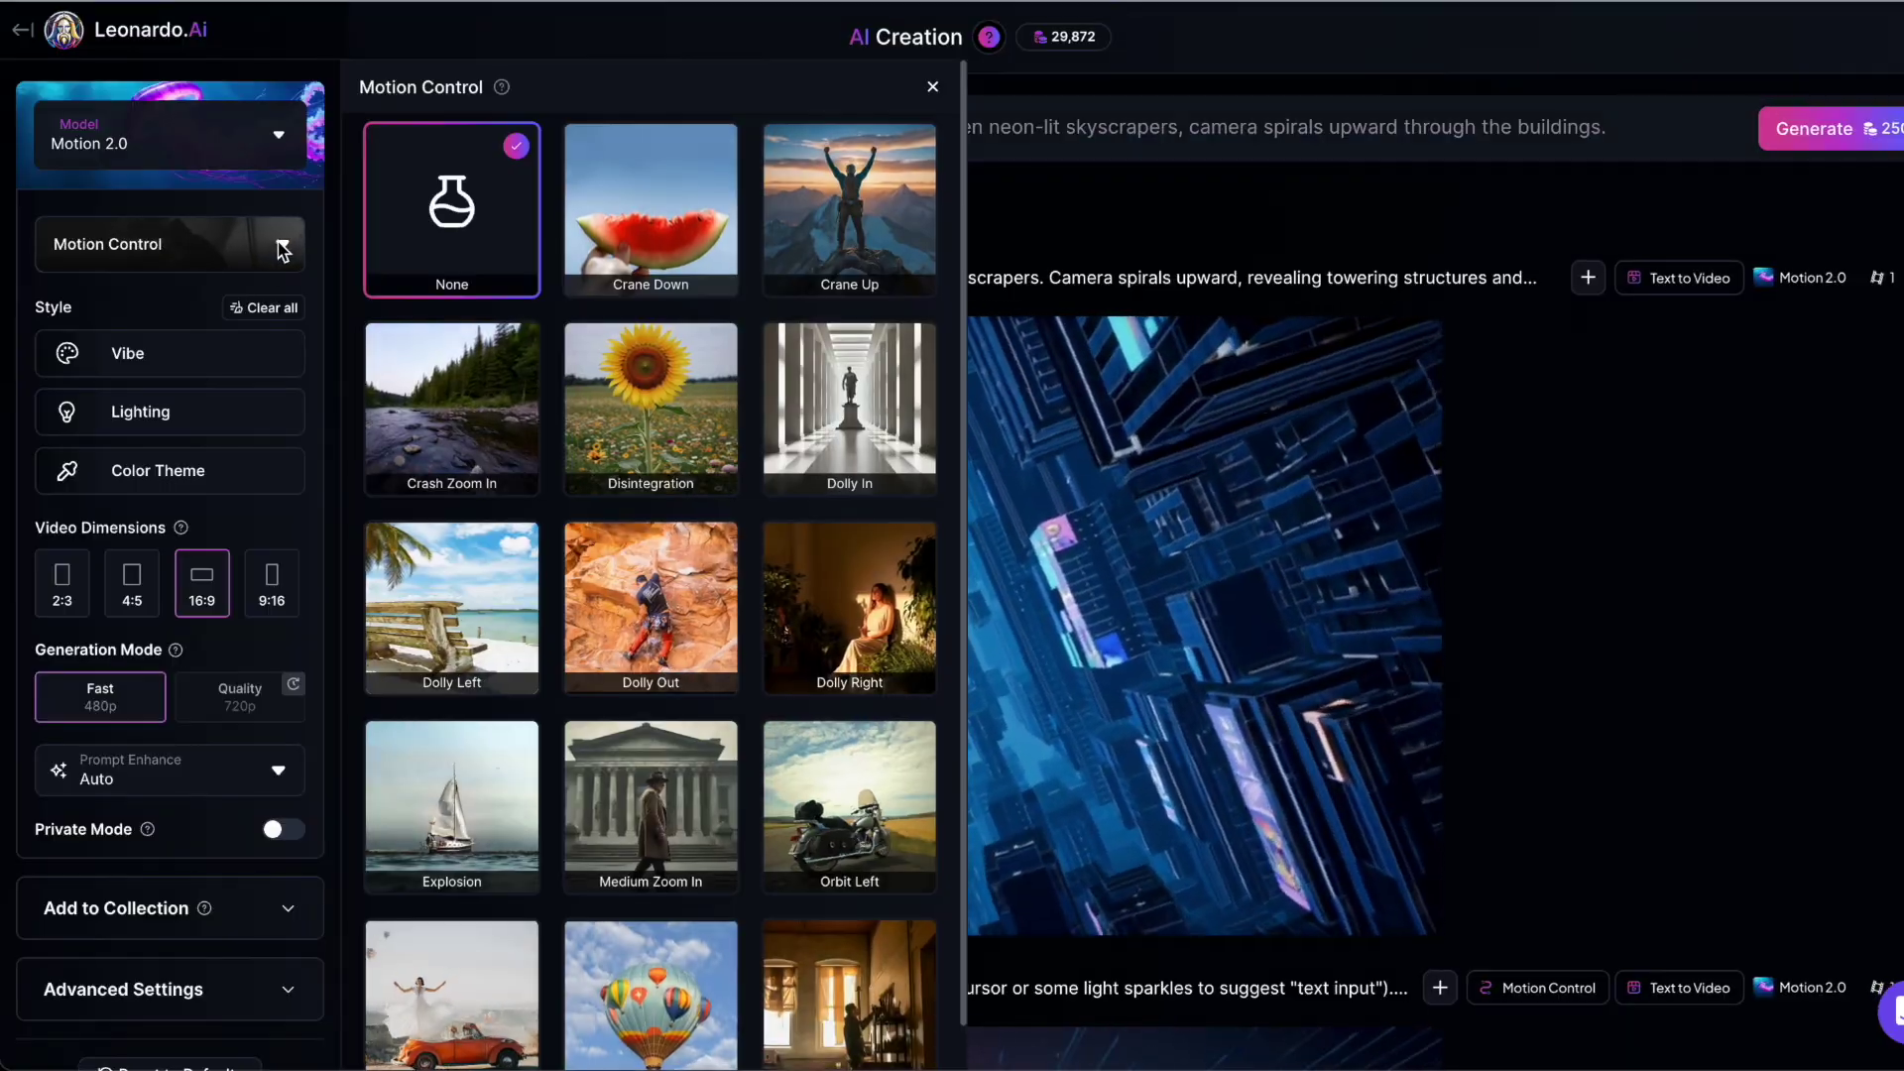
pyautogui.click(281, 245)
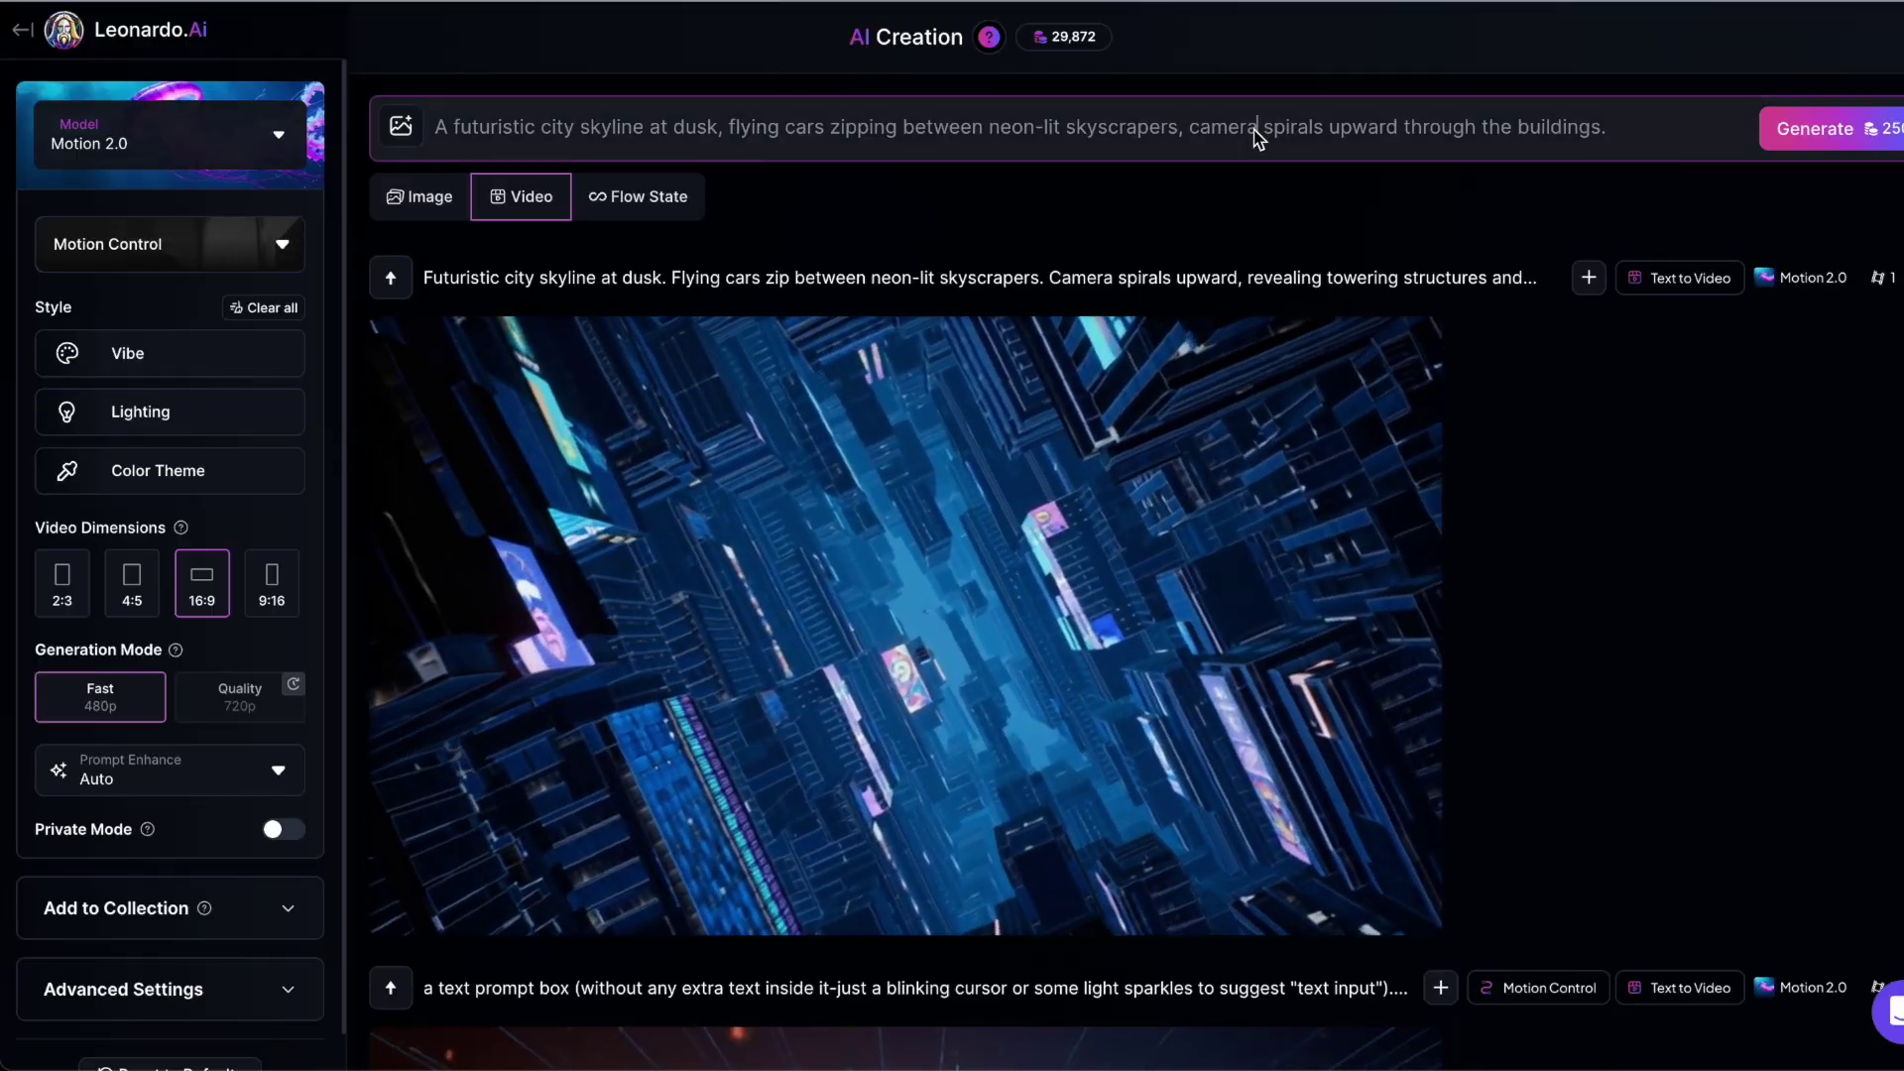
pyautogui.moveTo(1187, 129); pyautogui.dragTo(1608, 153)
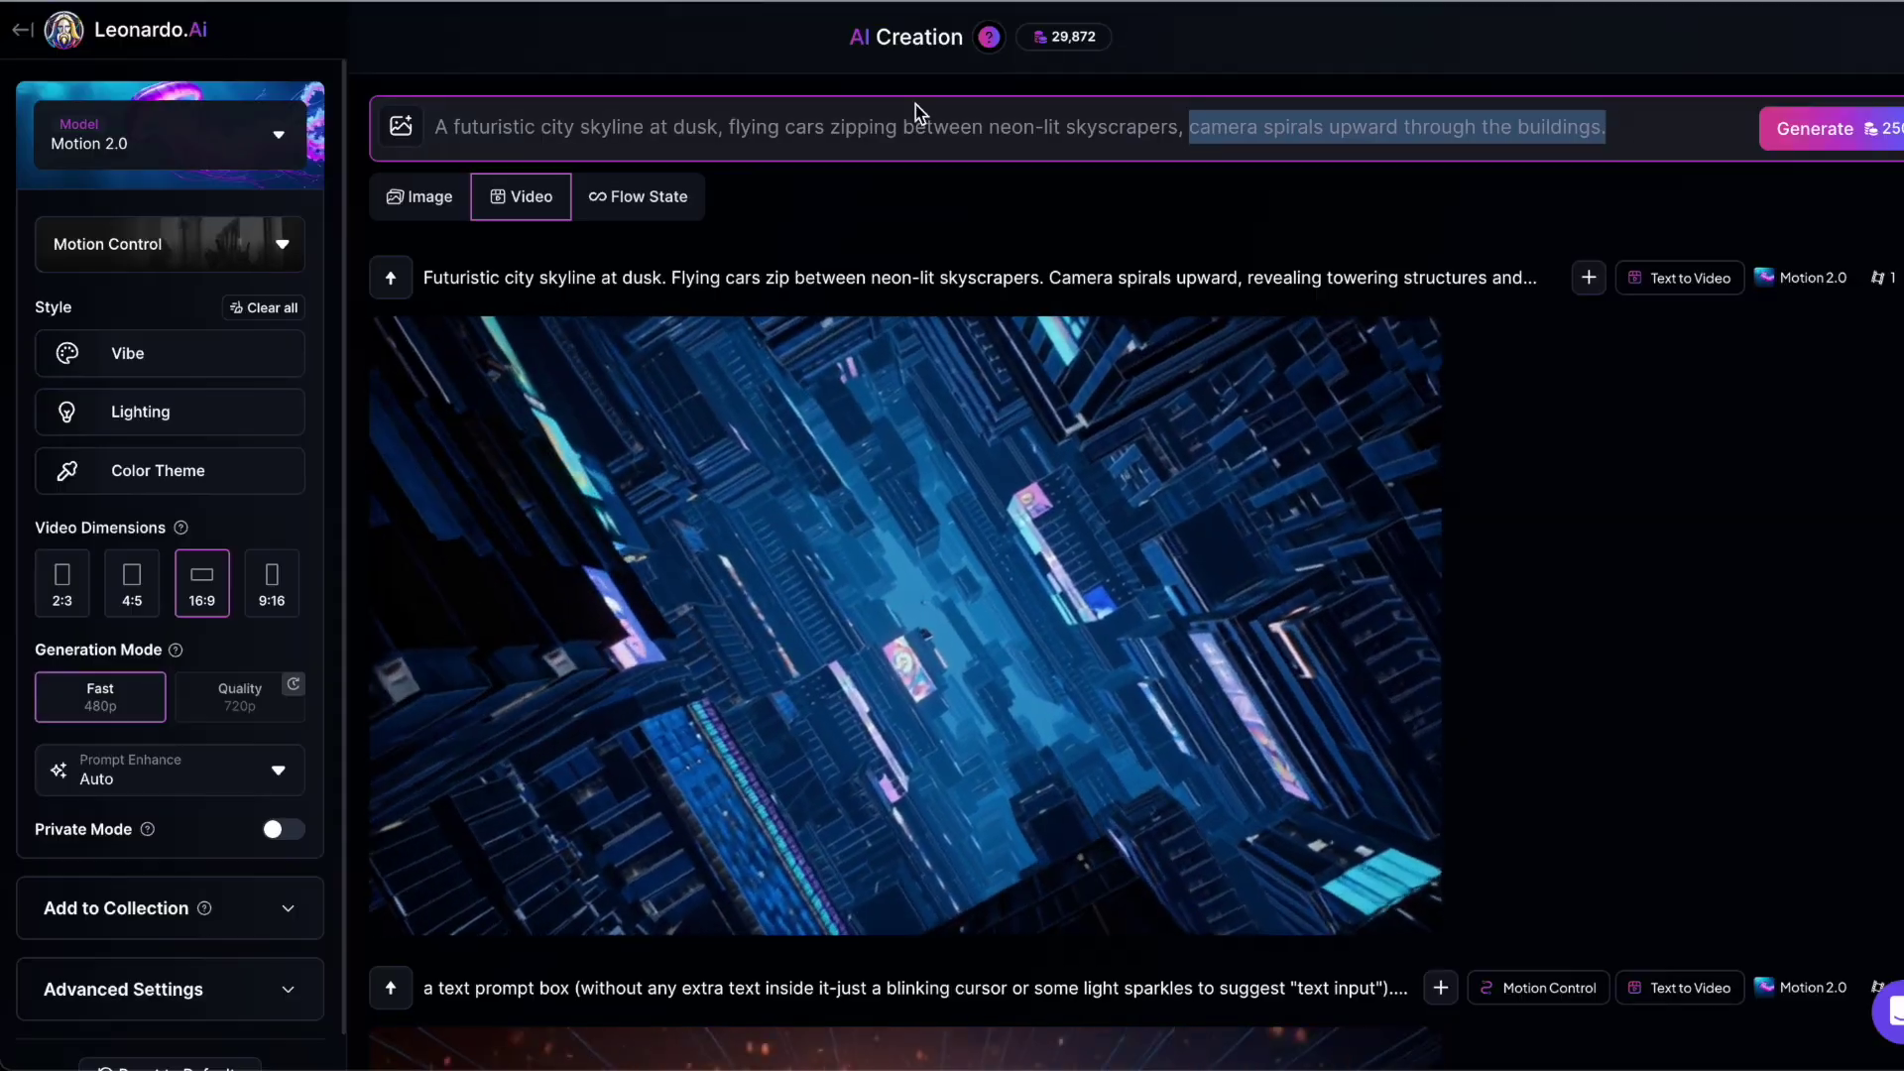
pyautogui.click(770, 130)
pyautogui.moveTo(440, 133); pyautogui.dragTo(1539, 149)
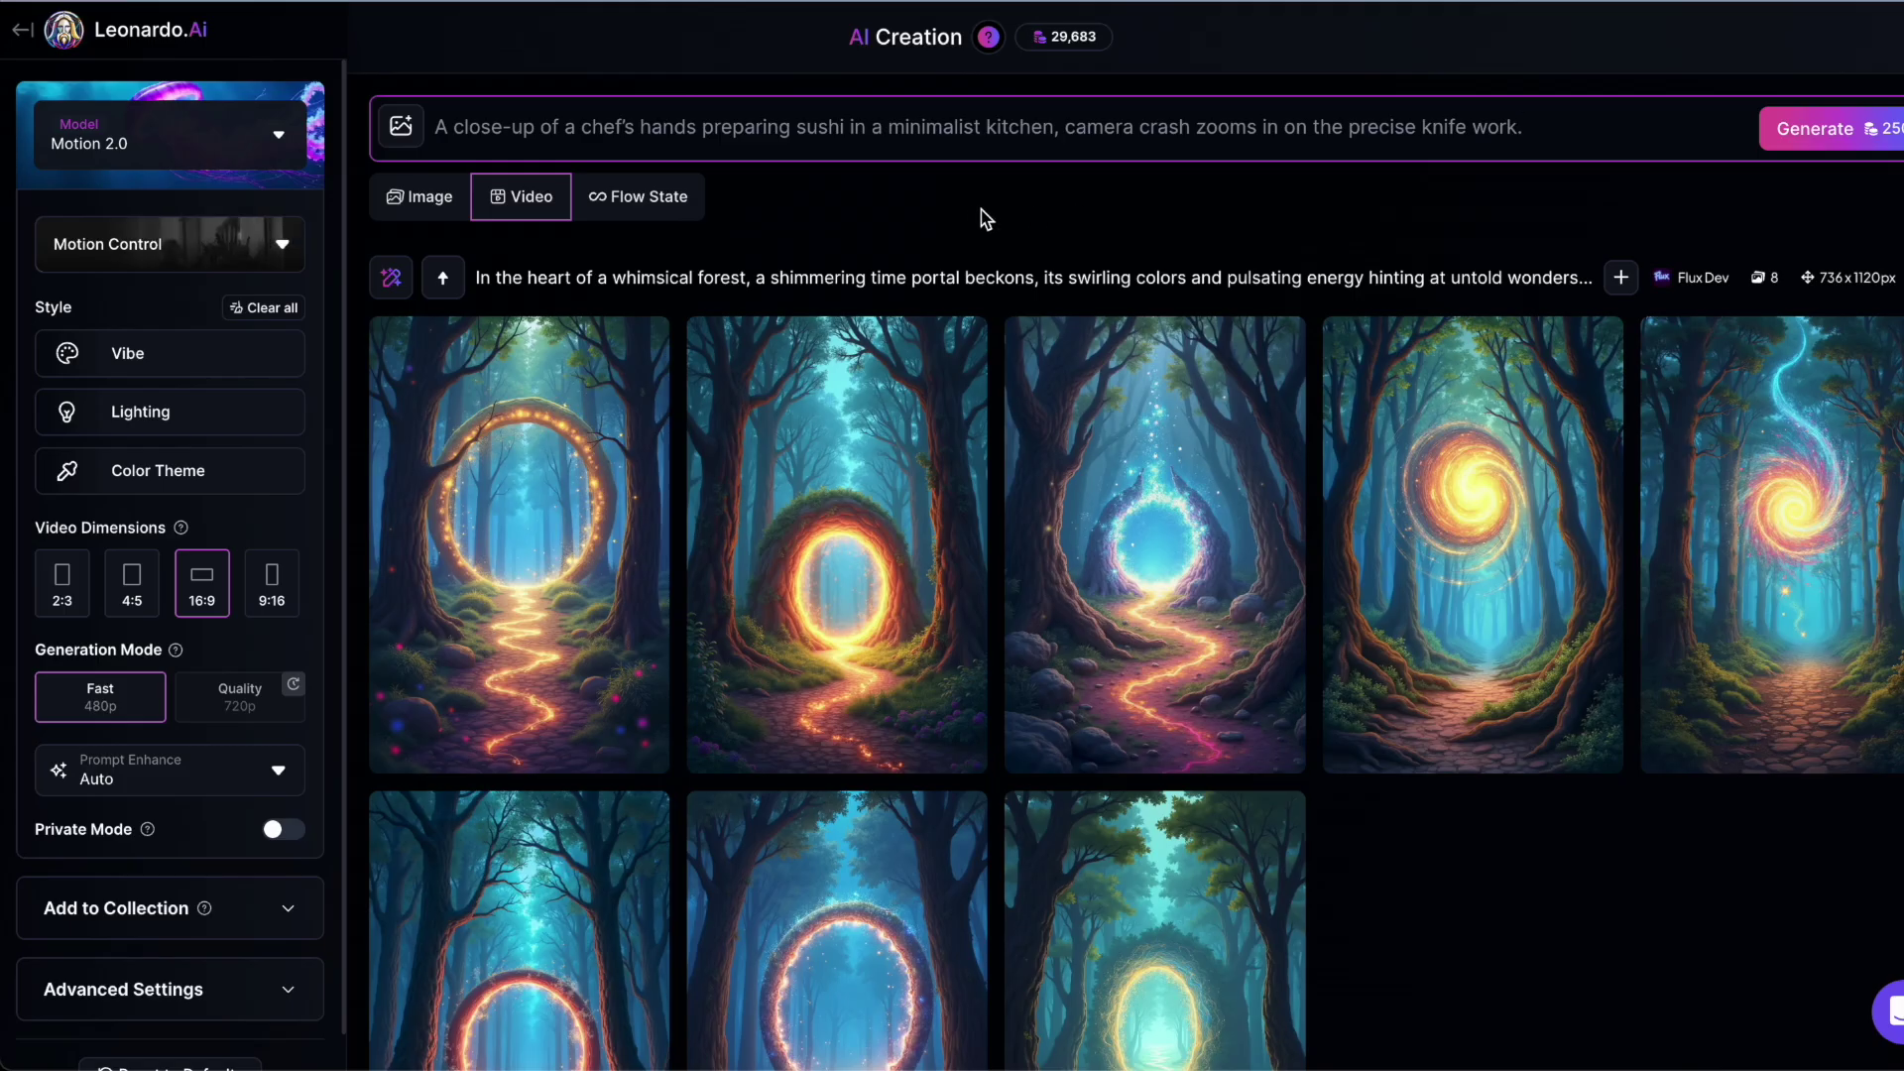
# Step: Check the video model list, set Motion Control to Medium Zoom In, and bring up the Vibe styles
pyautogui.click(281, 141)
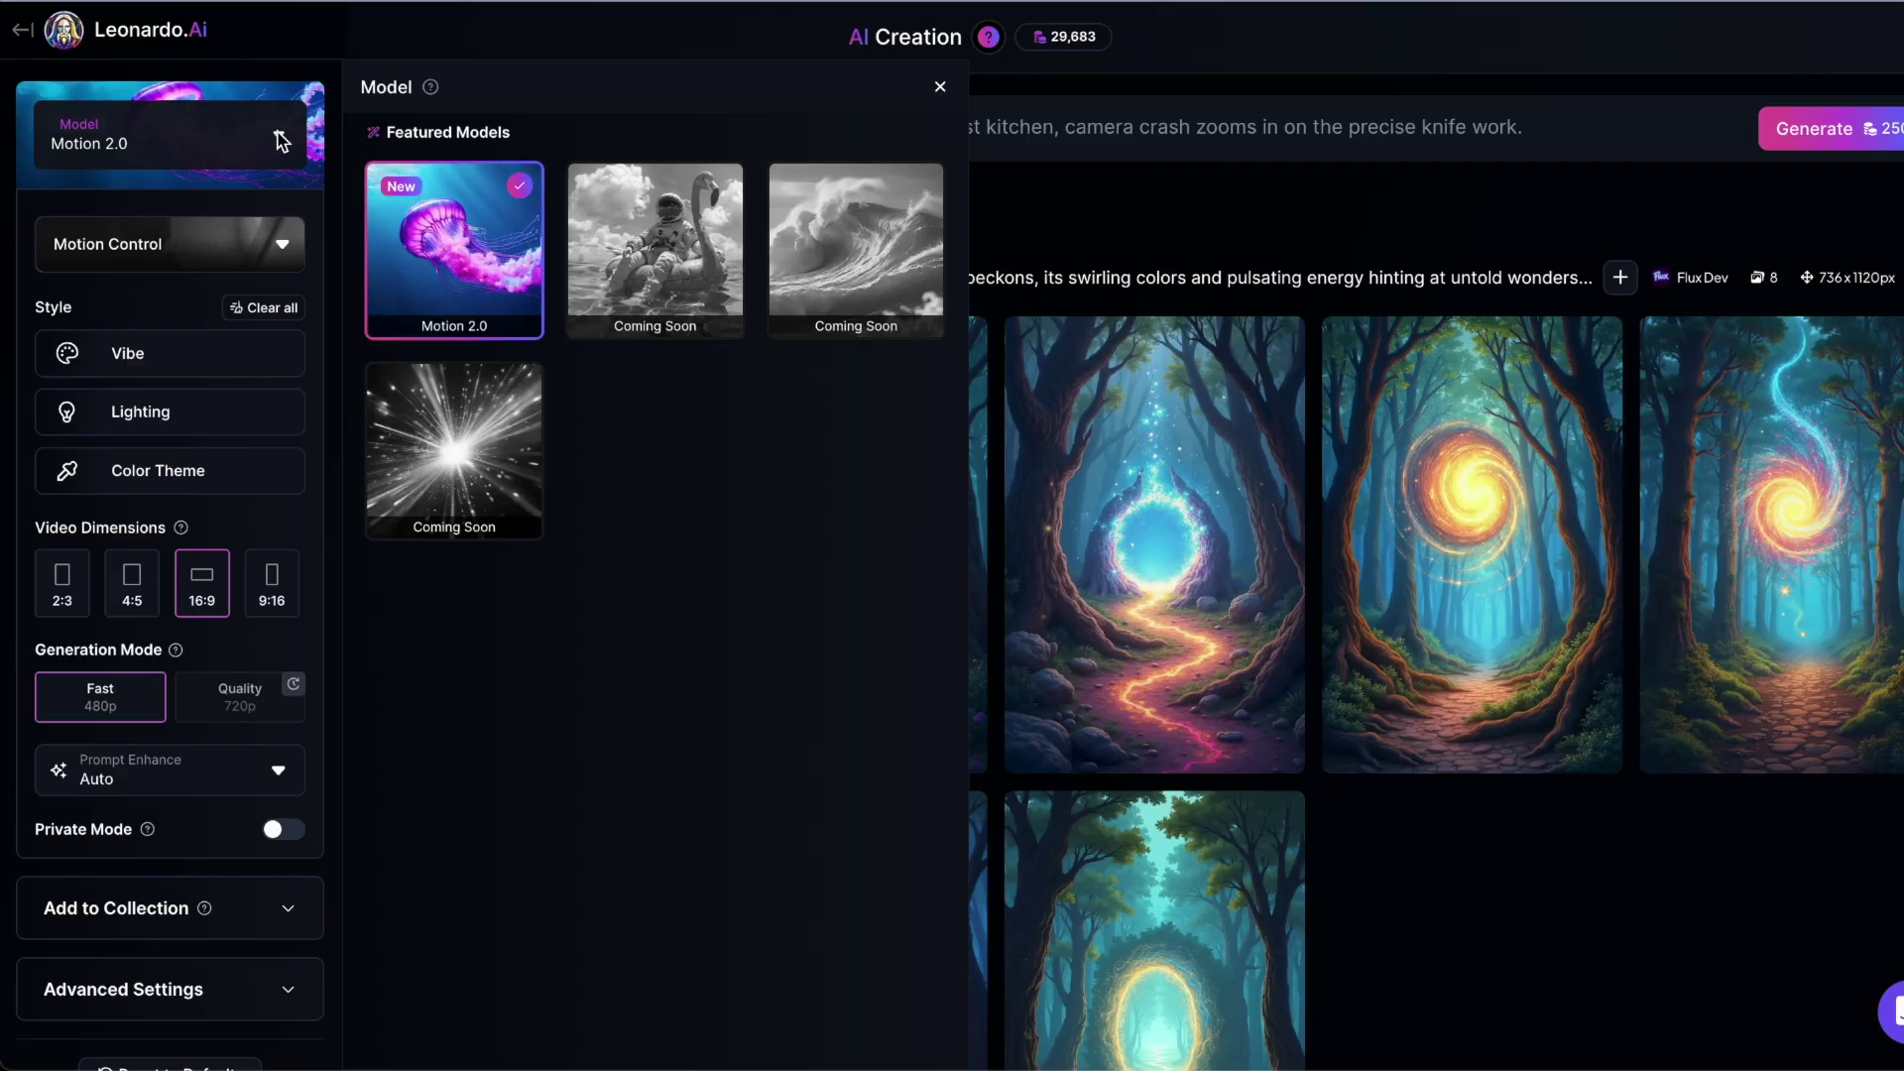
pyautogui.click(281, 142)
pyautogui.click(284, 248)
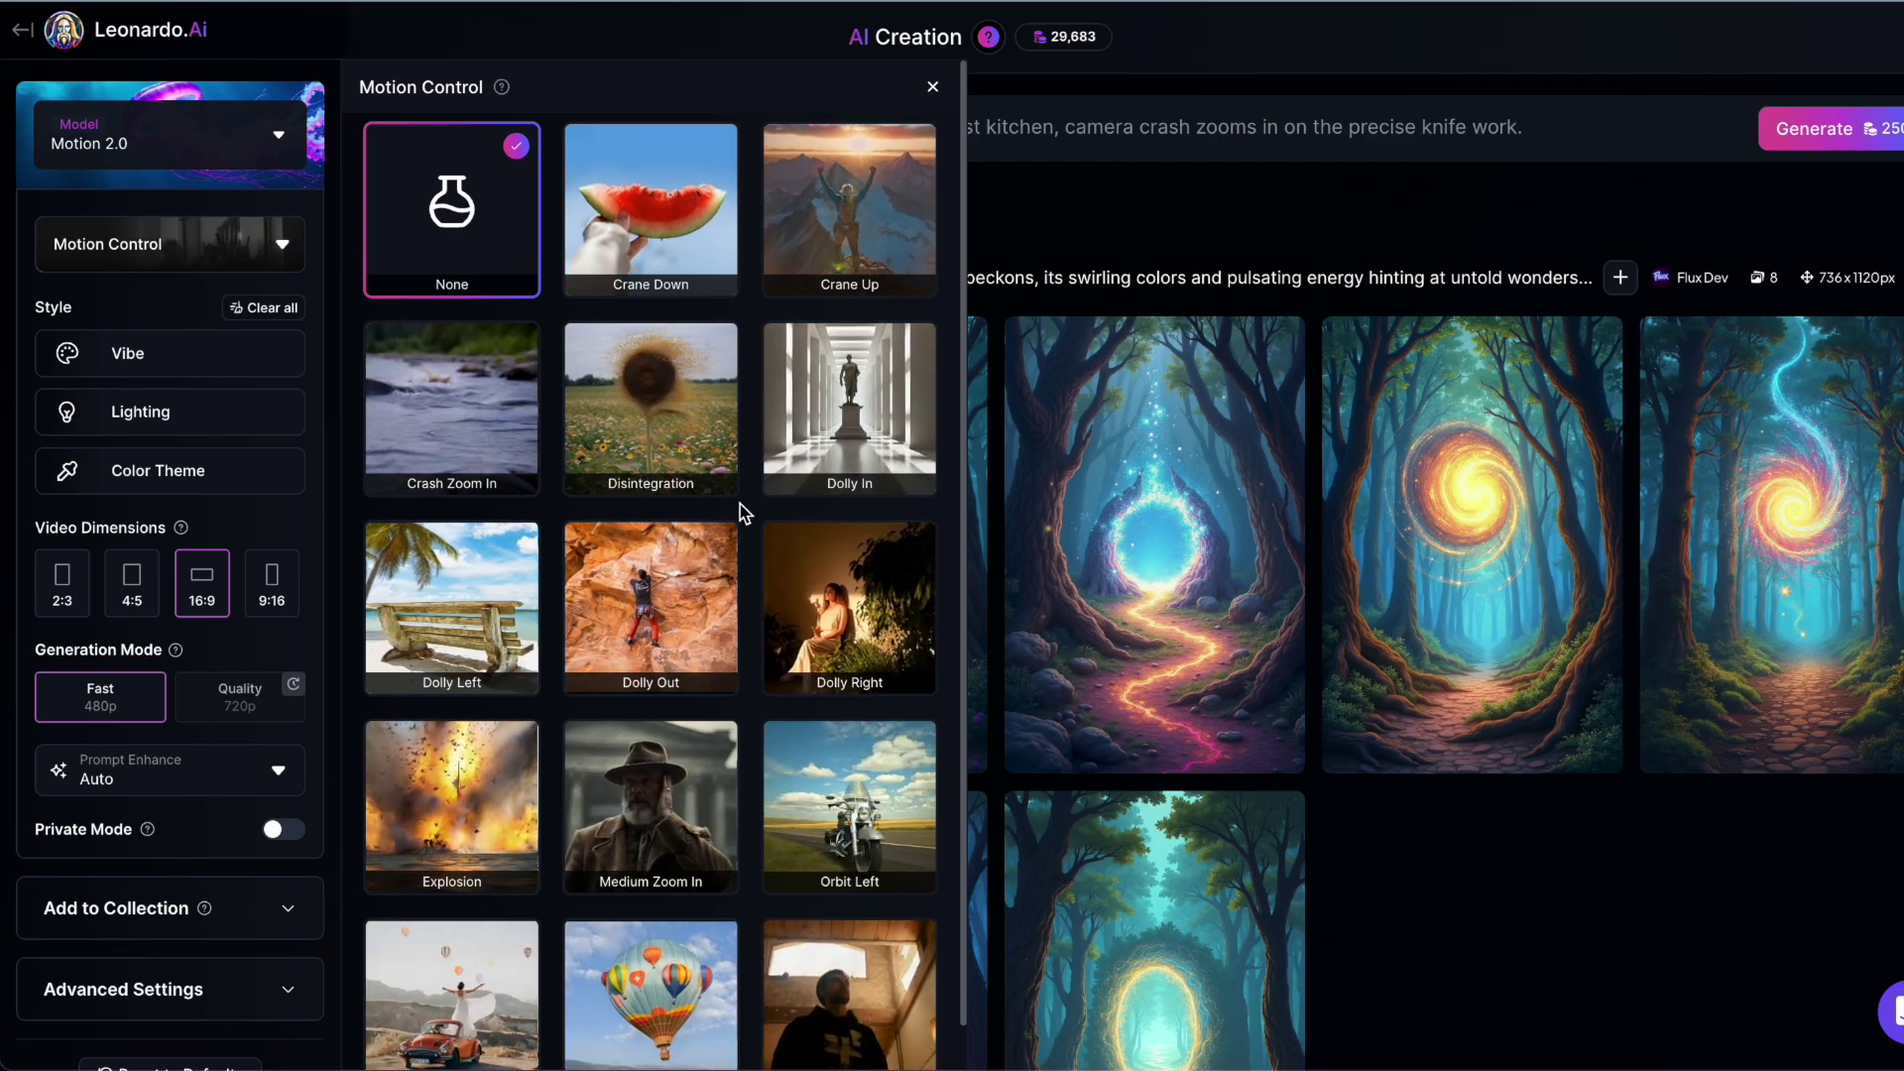
pyautogui.scroll(-1, 742, 512)
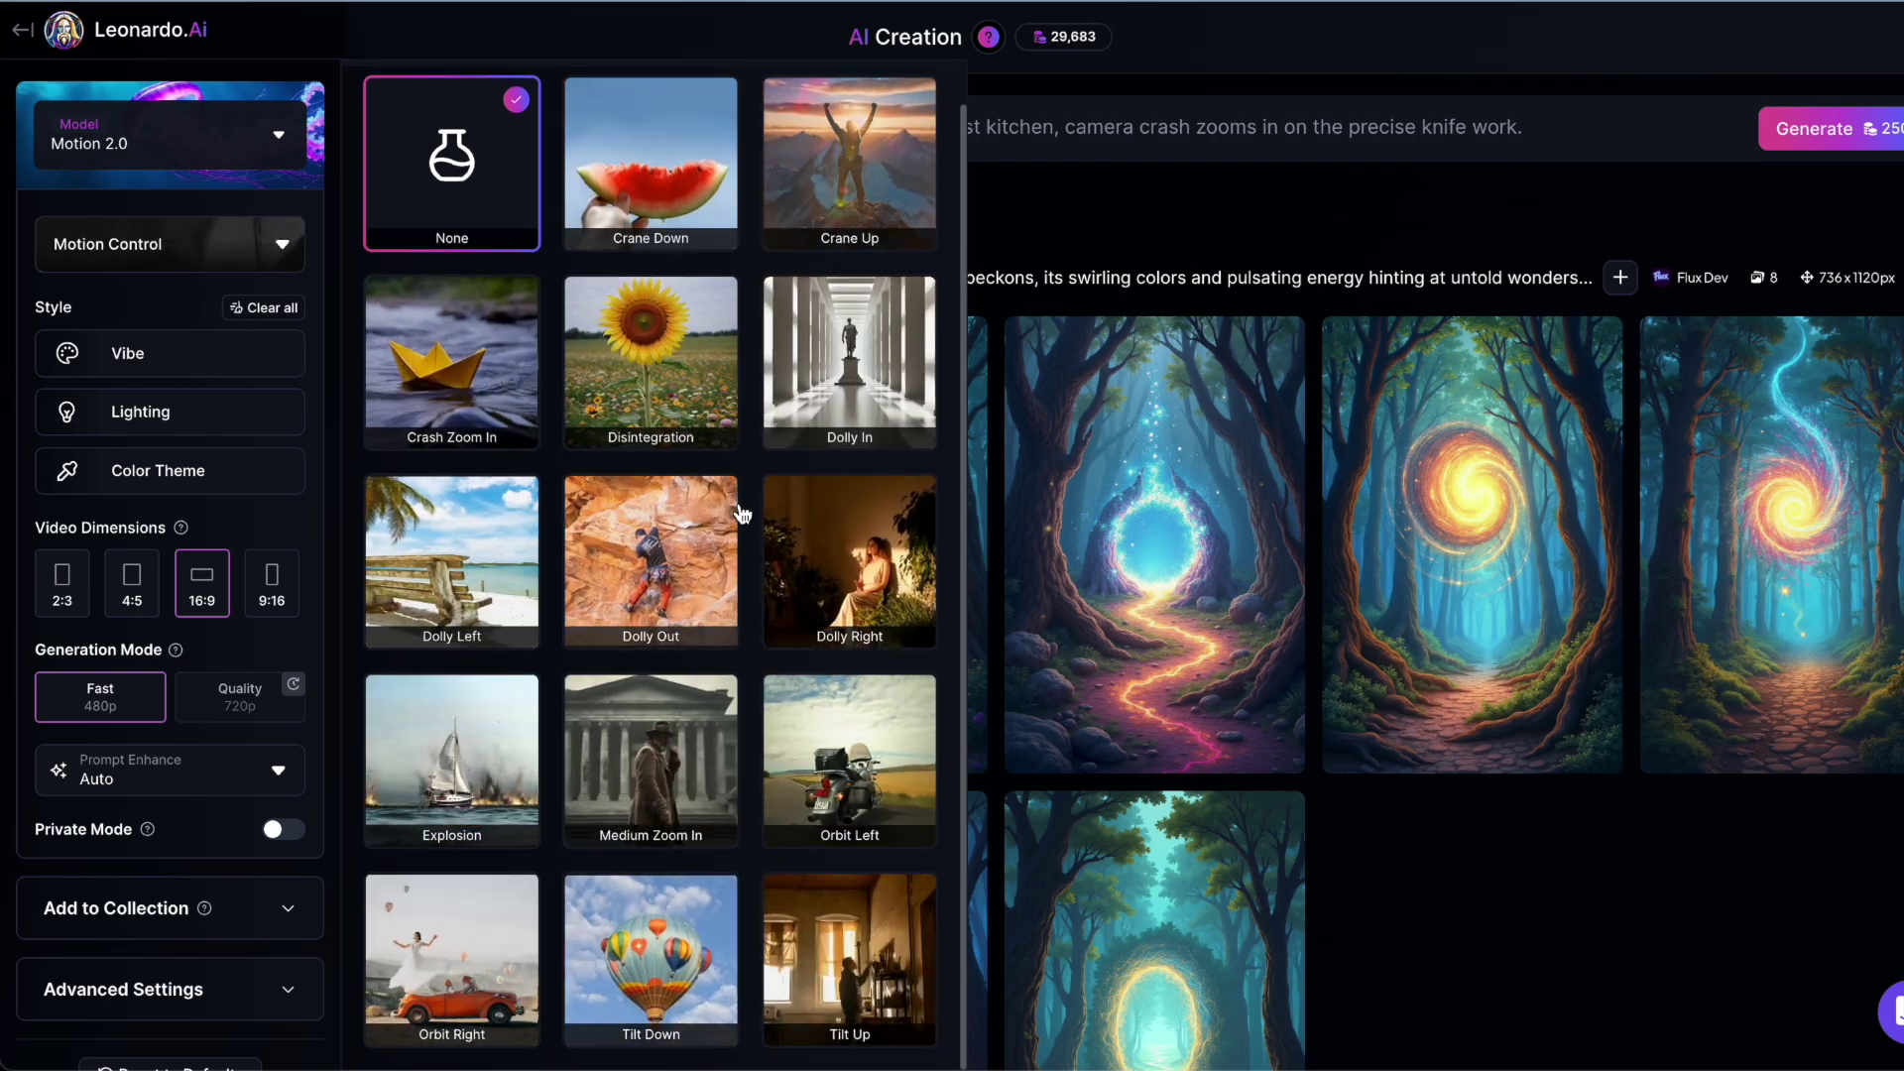
pyautogui.click(656, 759)
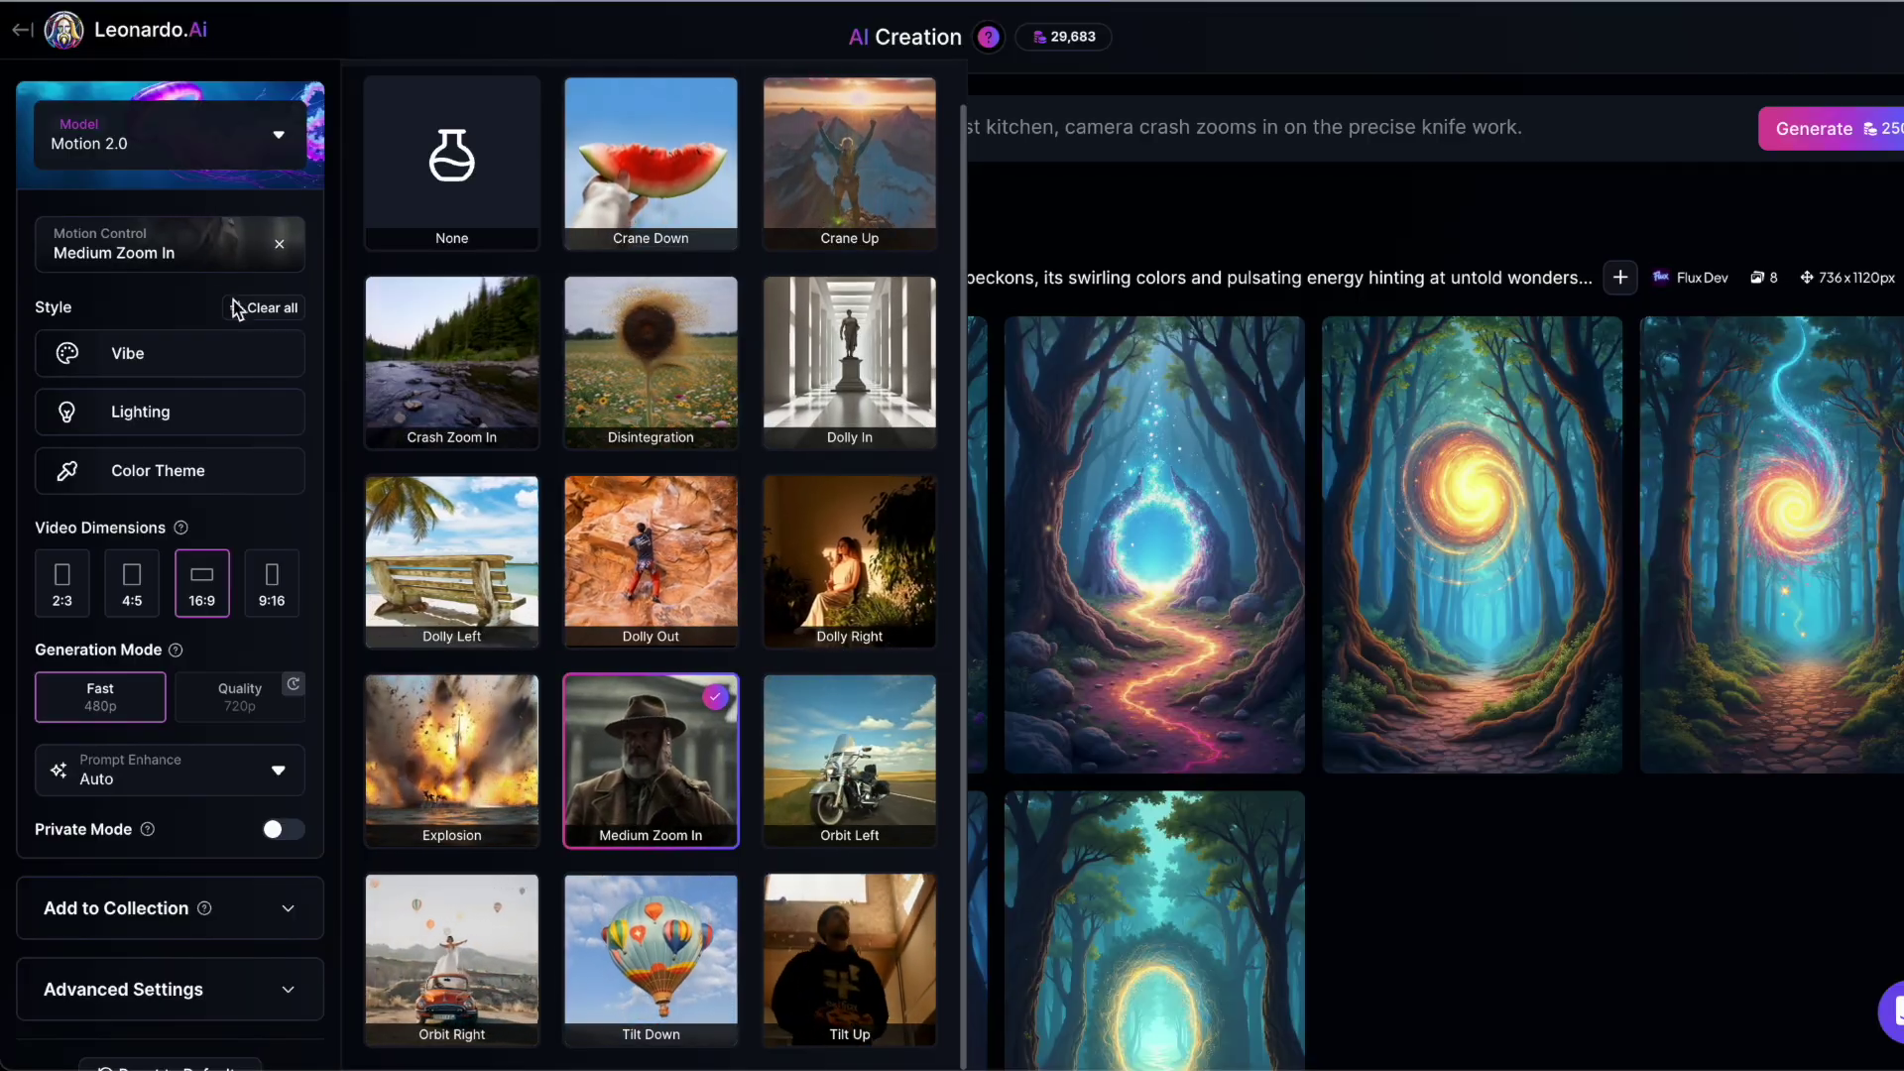
pyautogui.click(191, 310)
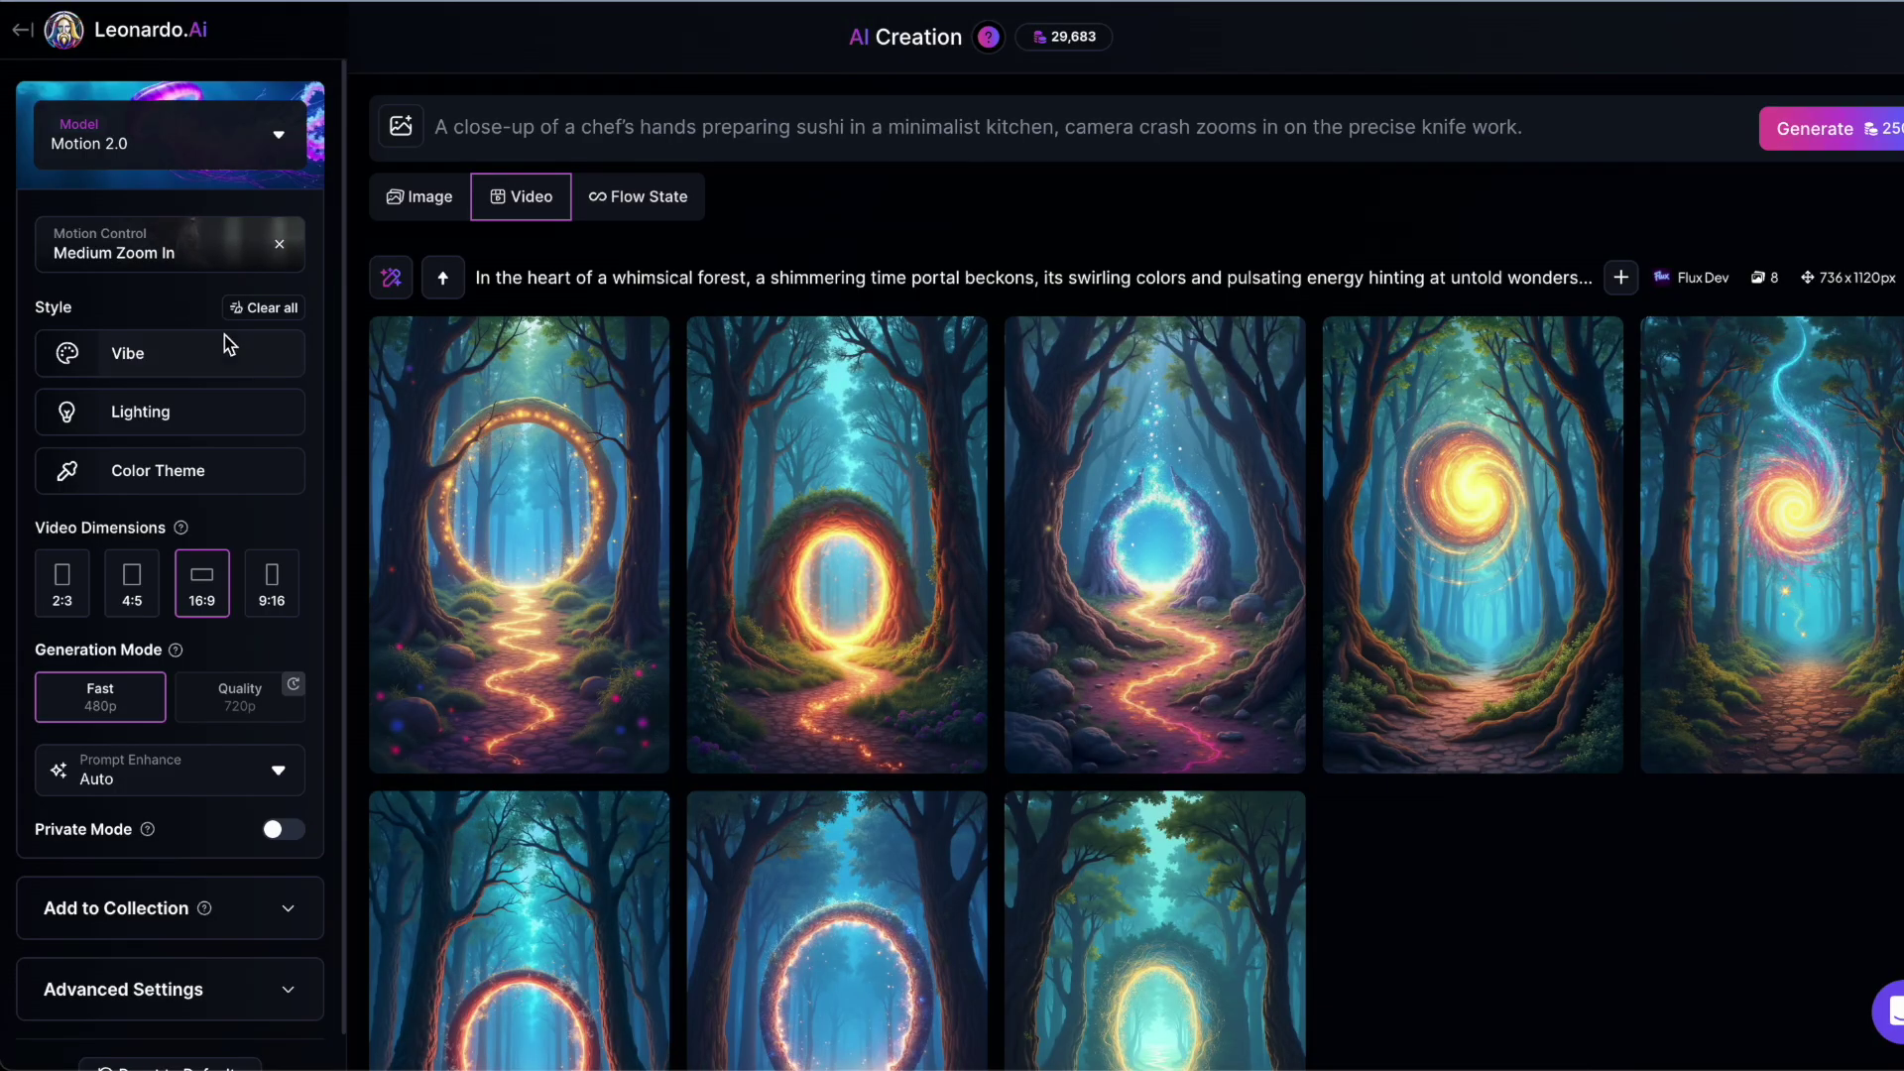
pyautogui.click(240, 371)
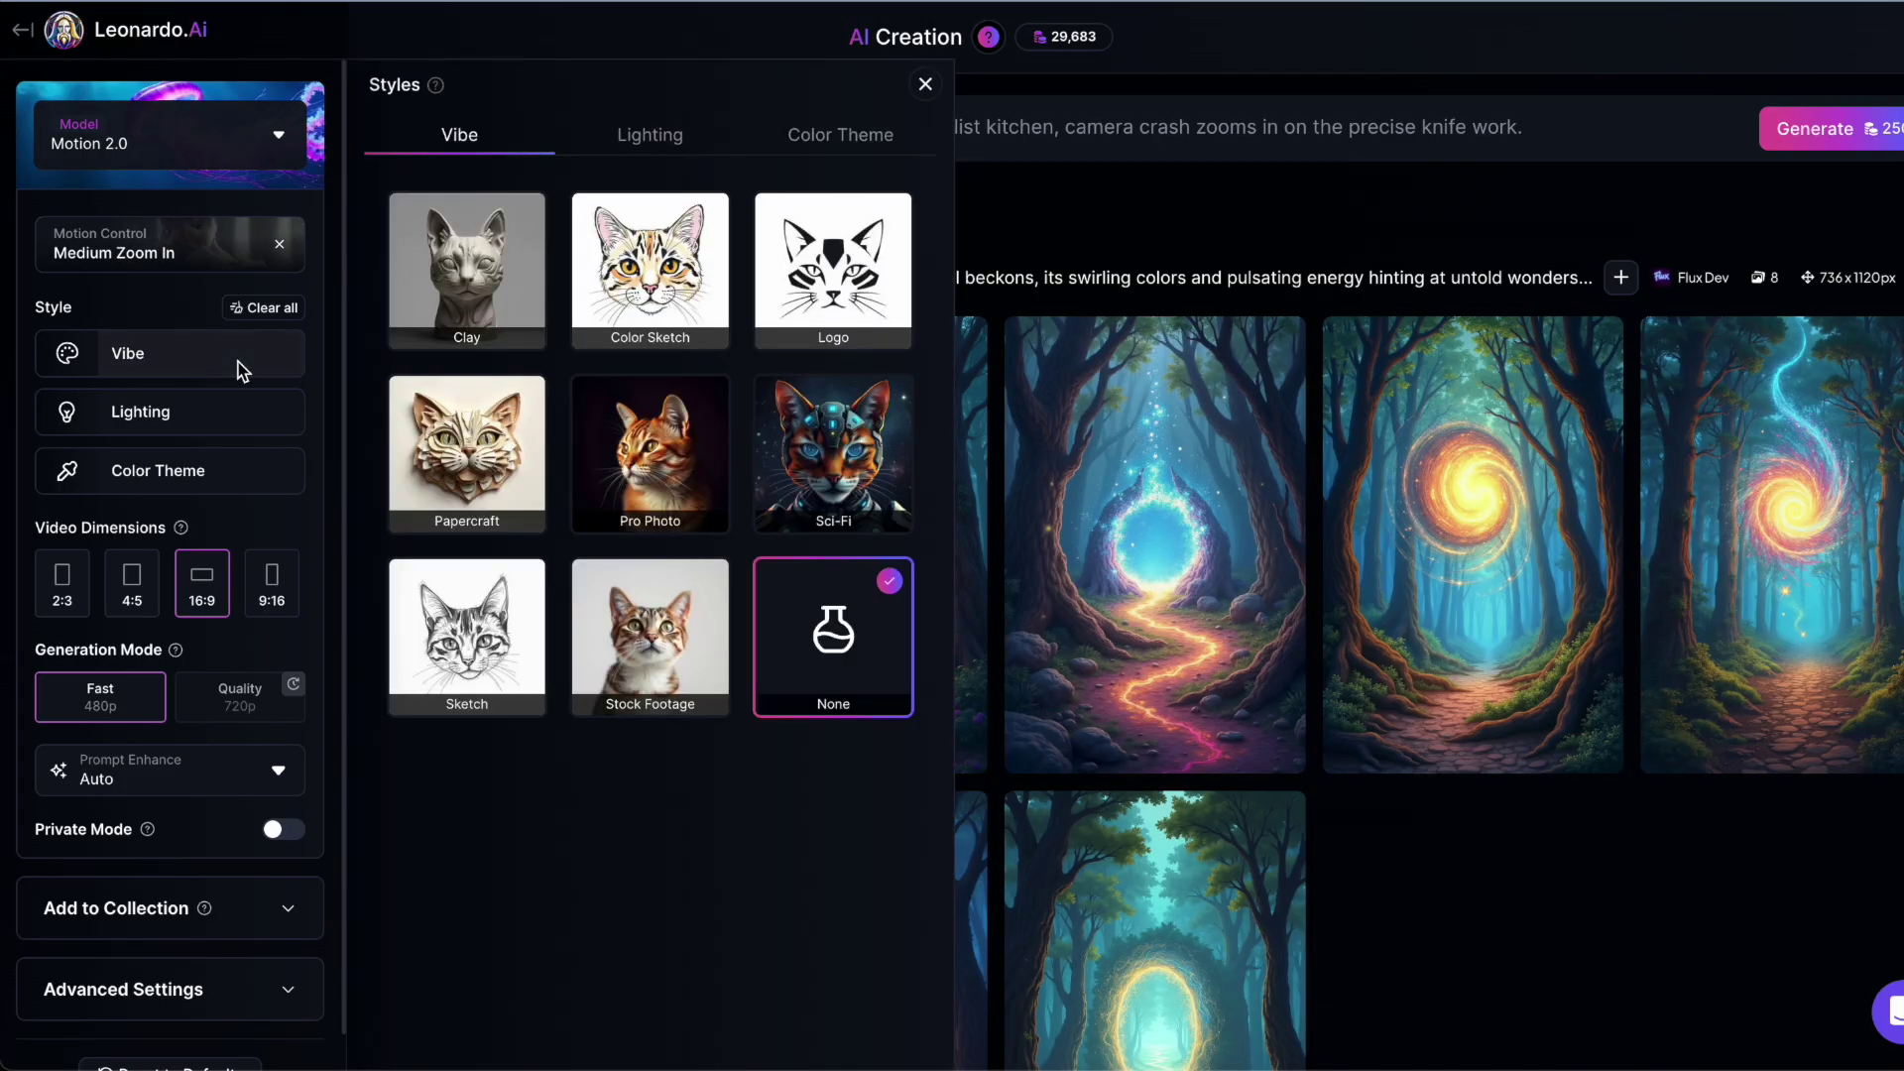
# Step: Apply the Pro Photo vibe, Lens Flare lighting and Complimentary colour theme to the video style
pyautogui.click(653, 441)
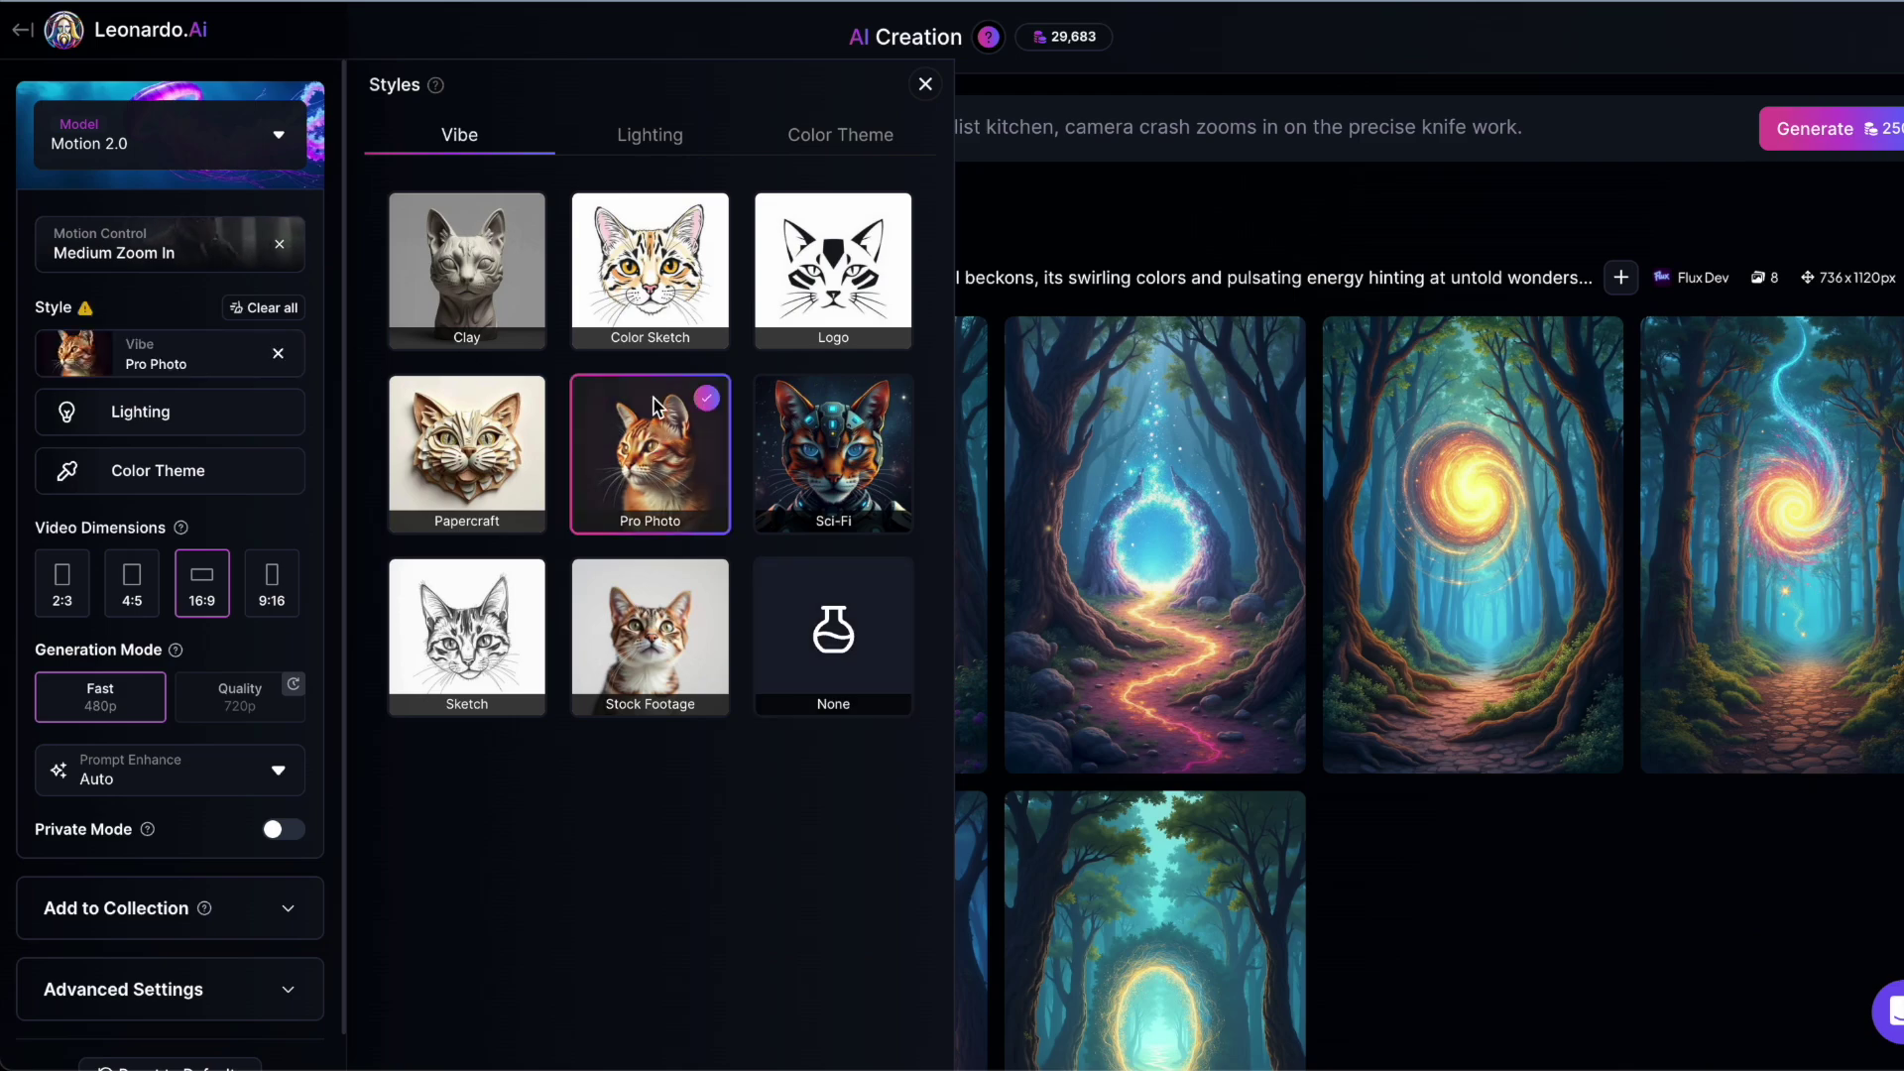
pyautogui.click(650, 138)
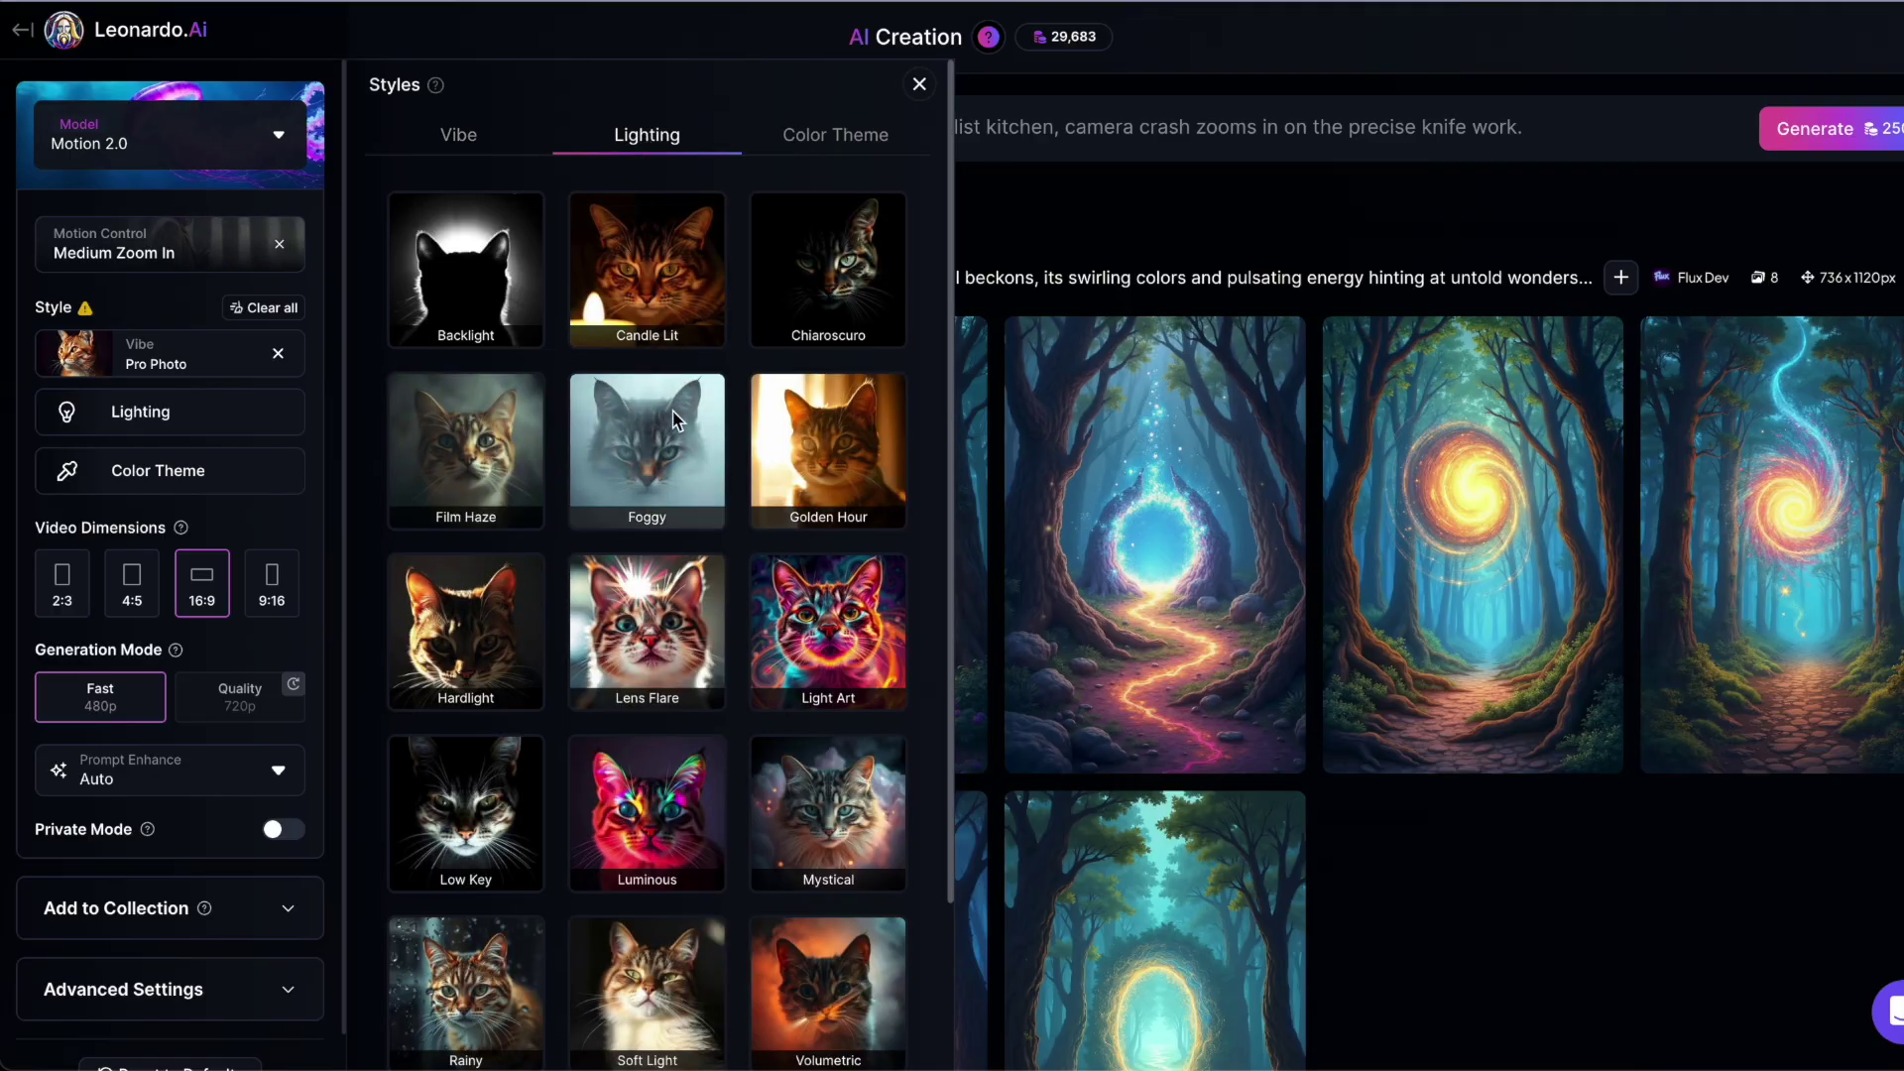
pyautogui.click(666, 620)
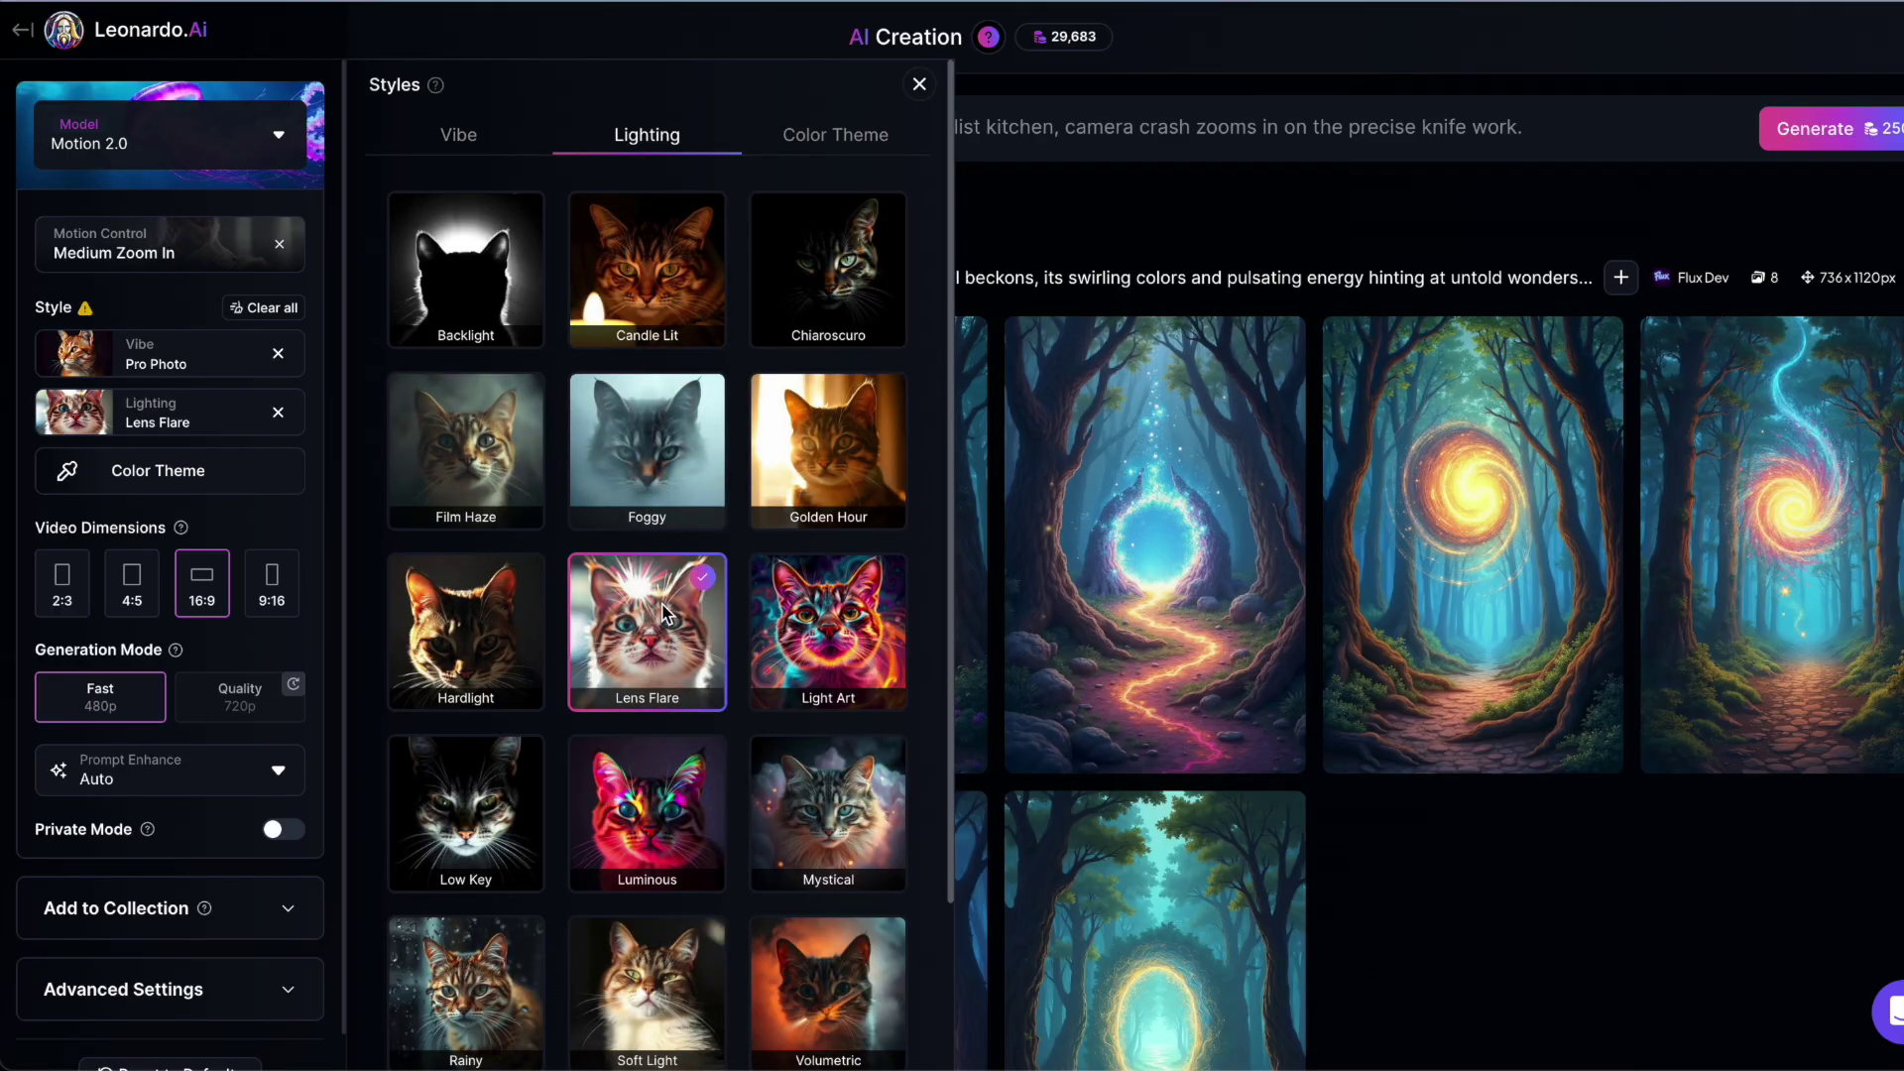
pyautogui.click(840, 147)
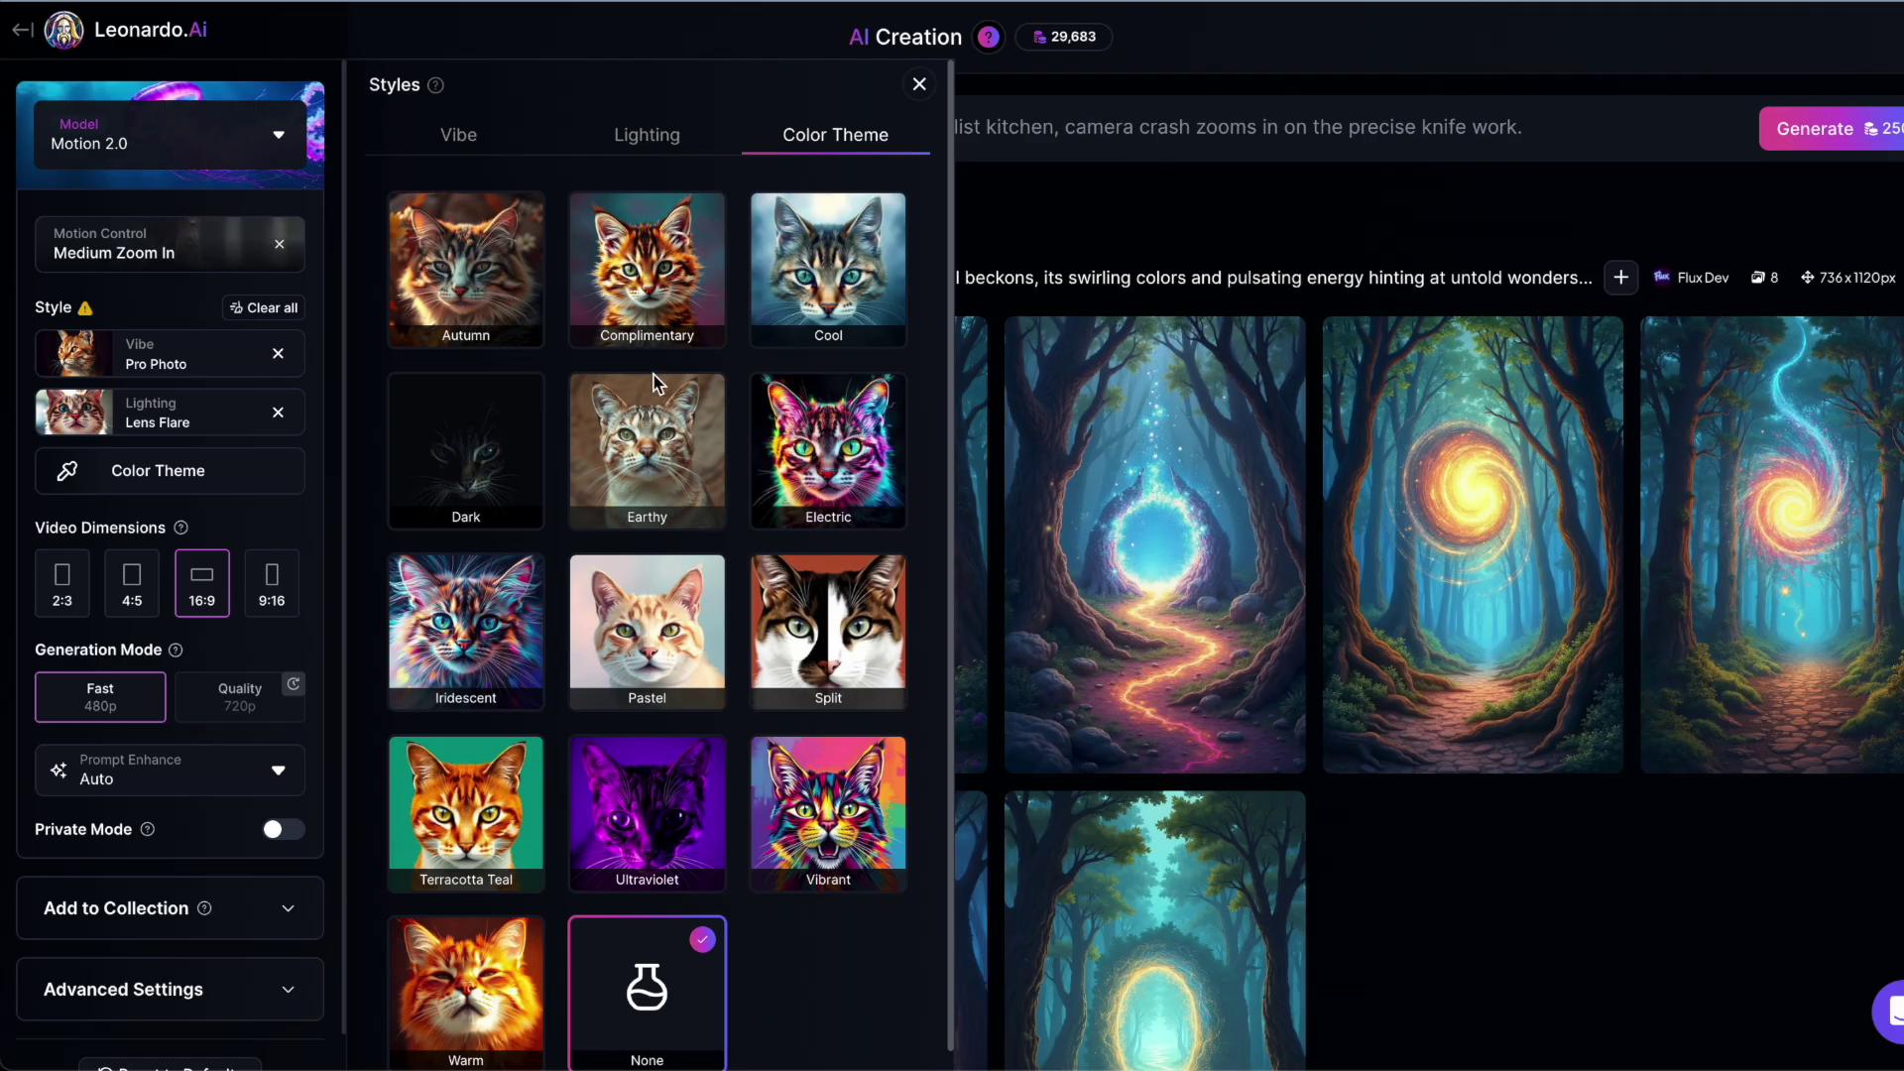
pyautogui.click(635, 300)
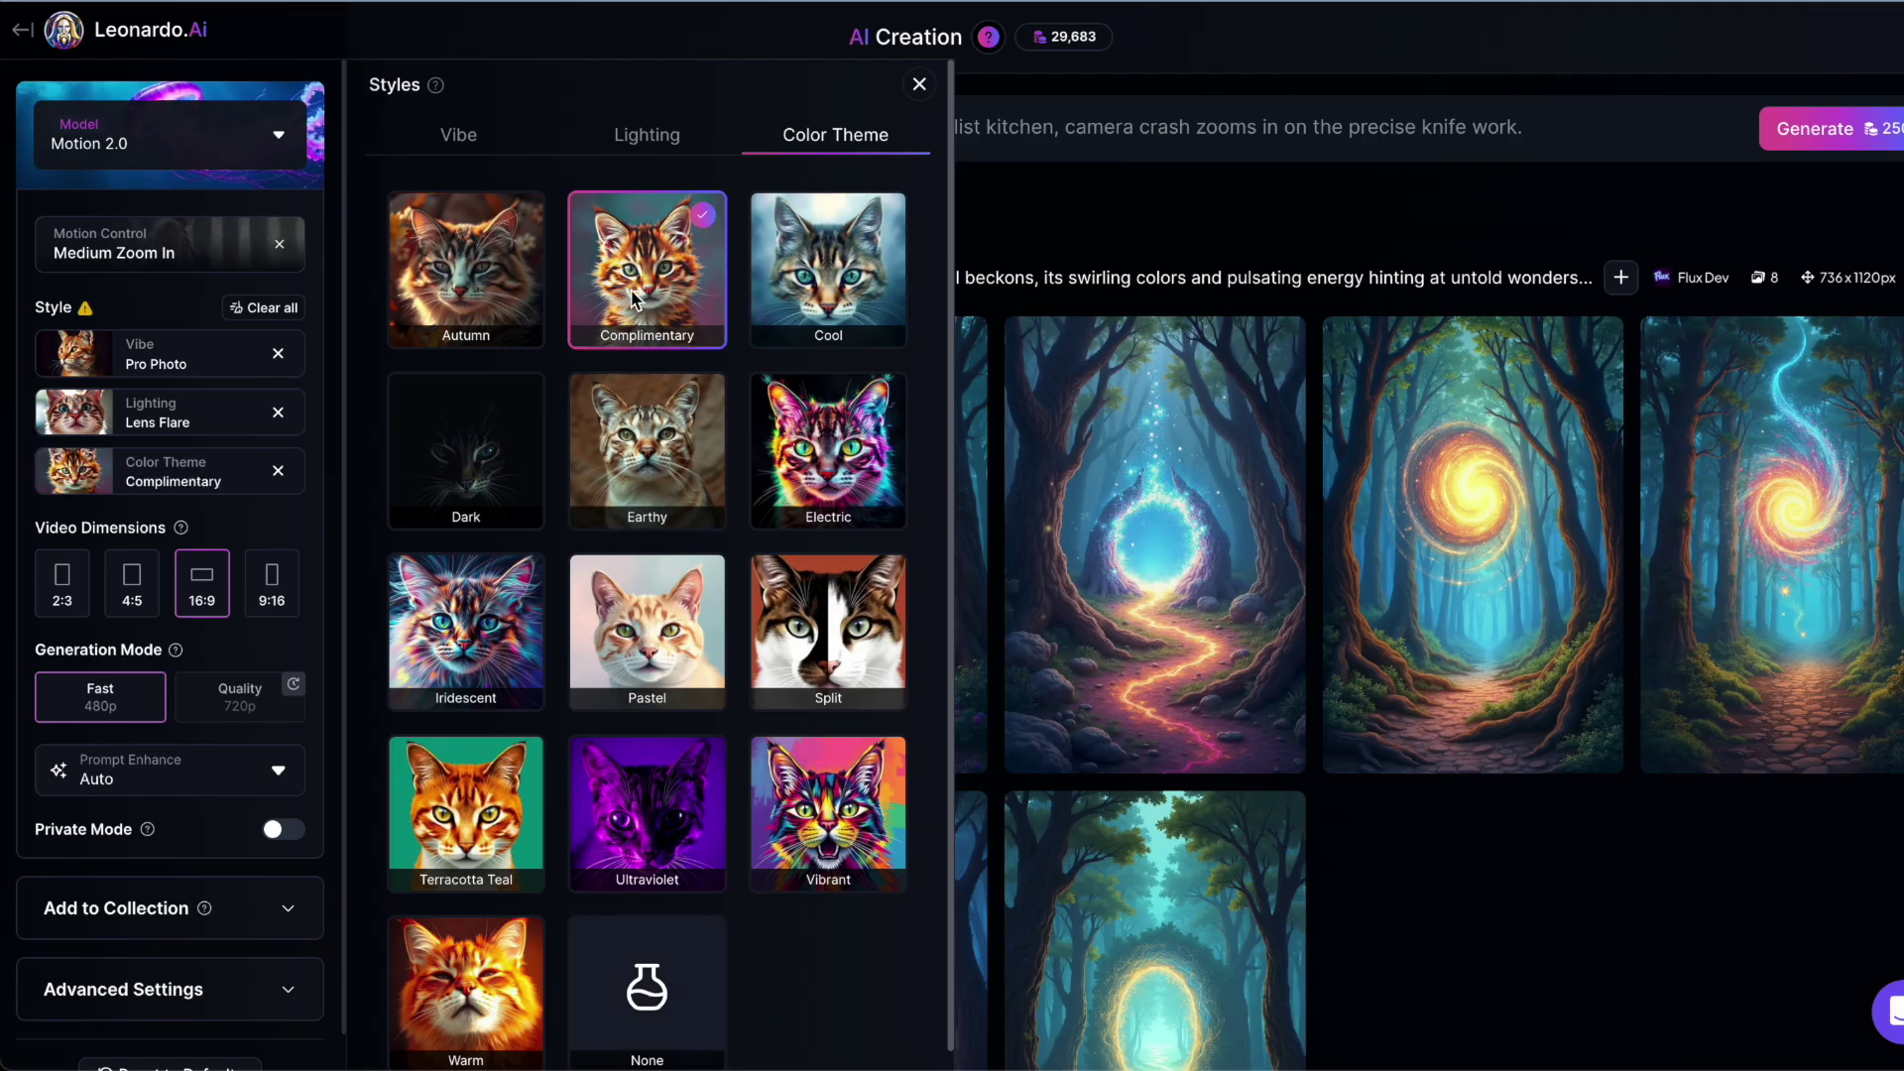
pyautogui.click(919, 84)
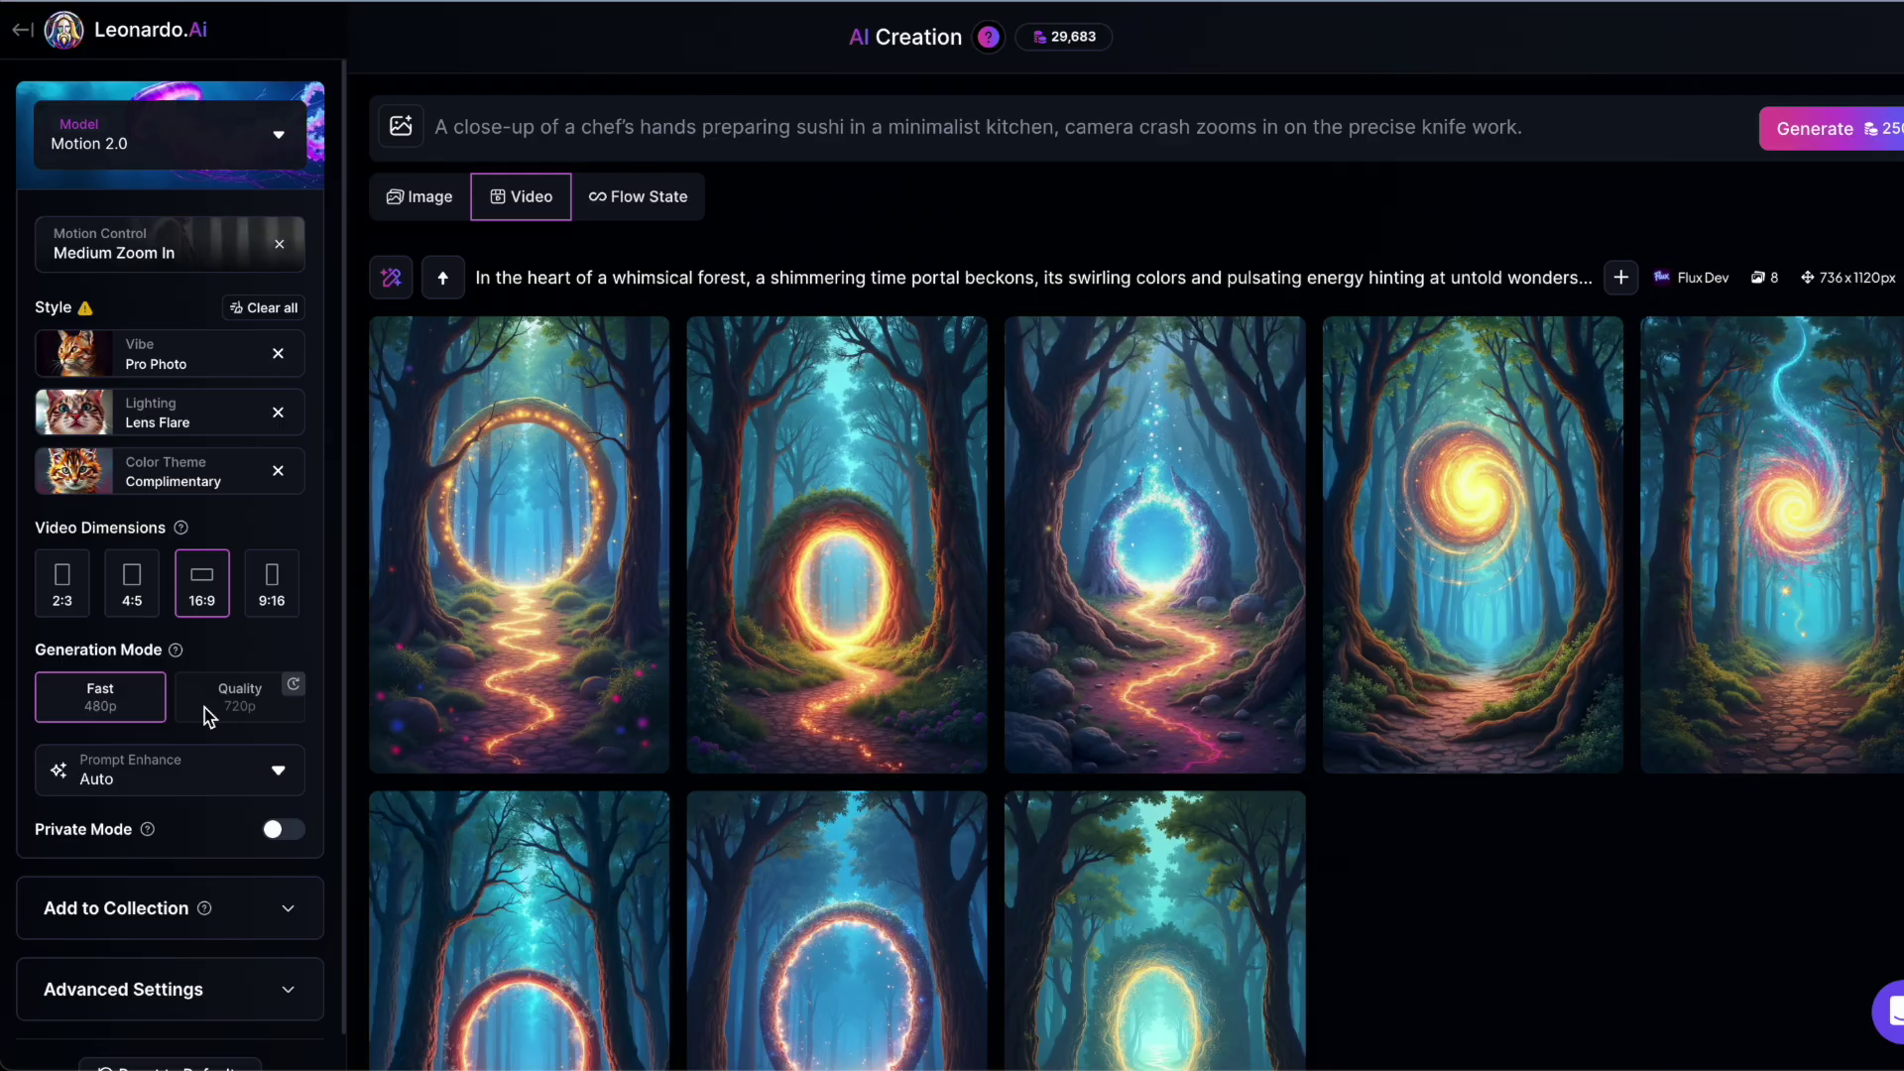
# Step: Leave Prompt Enhance unchanged and switch Private Mode on
pyautogui.scroll(-1, 209, 716)
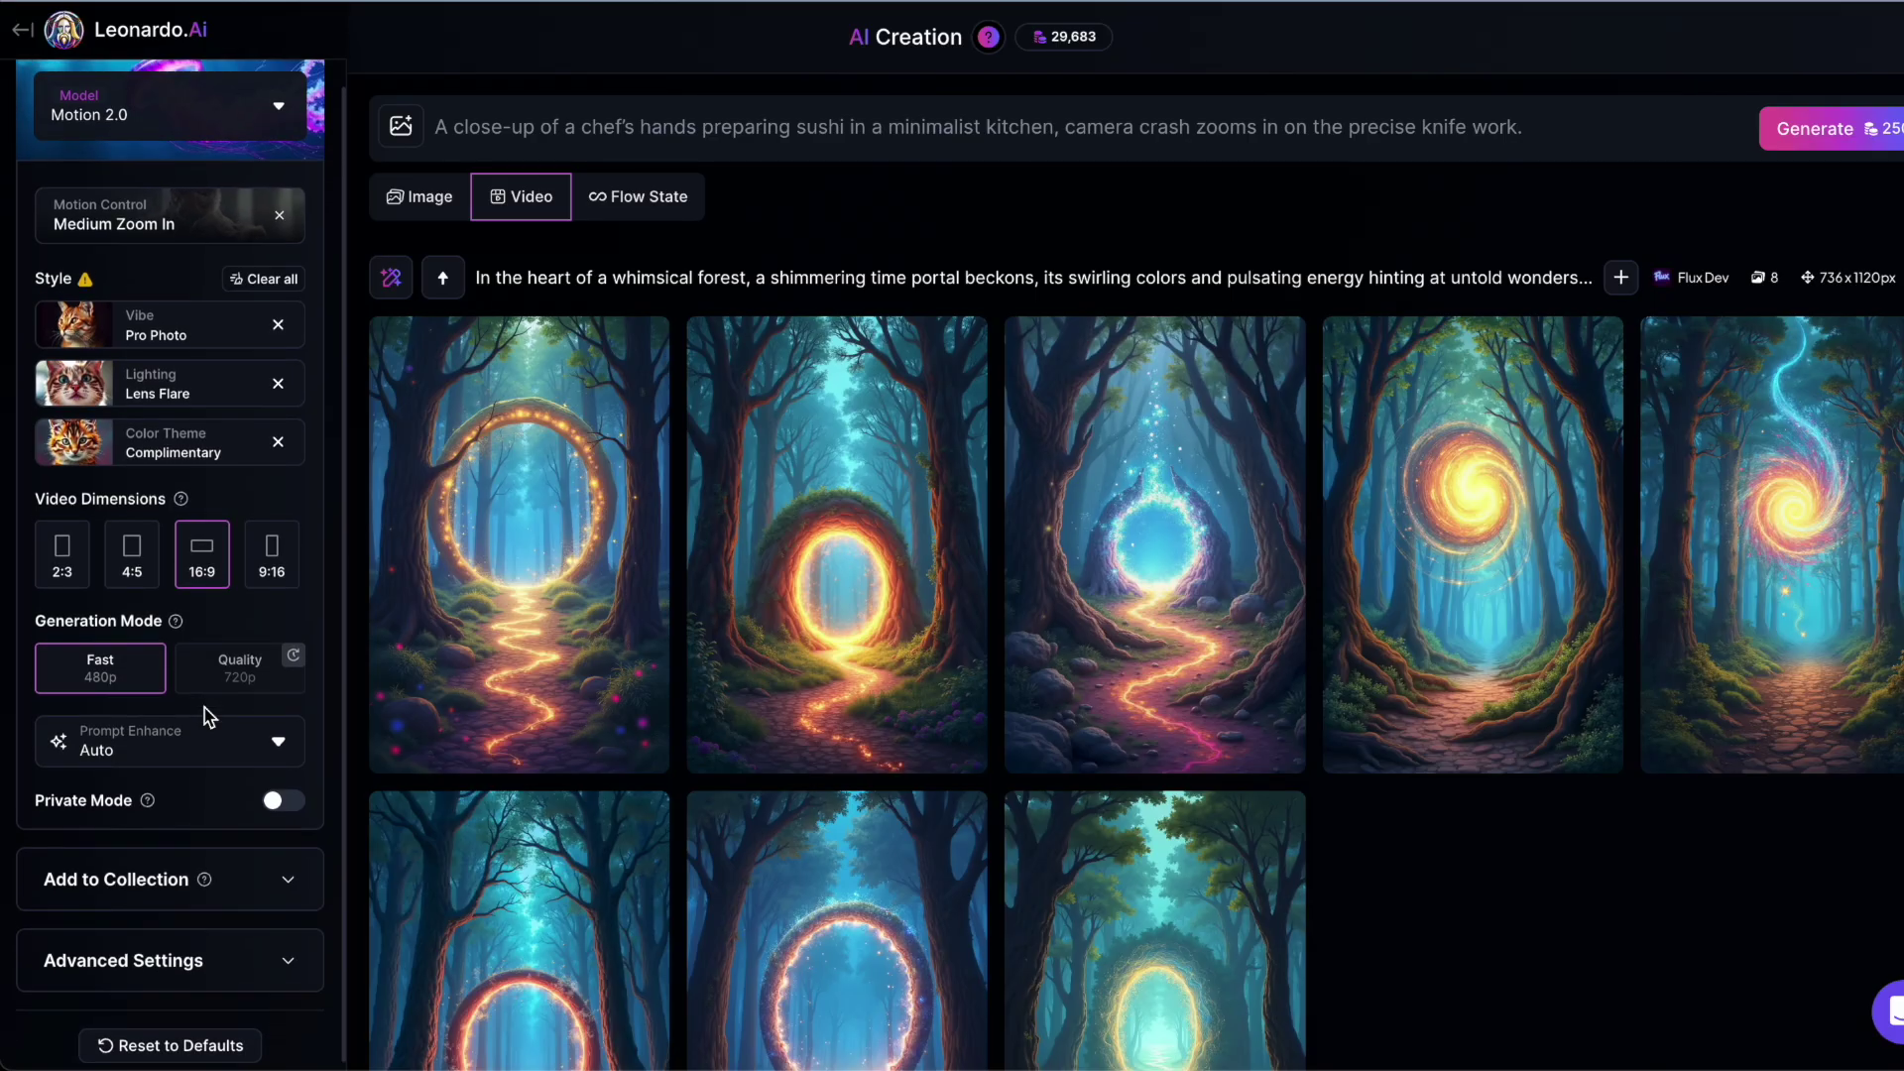
pyautogui.scroll(1, 209, 716)
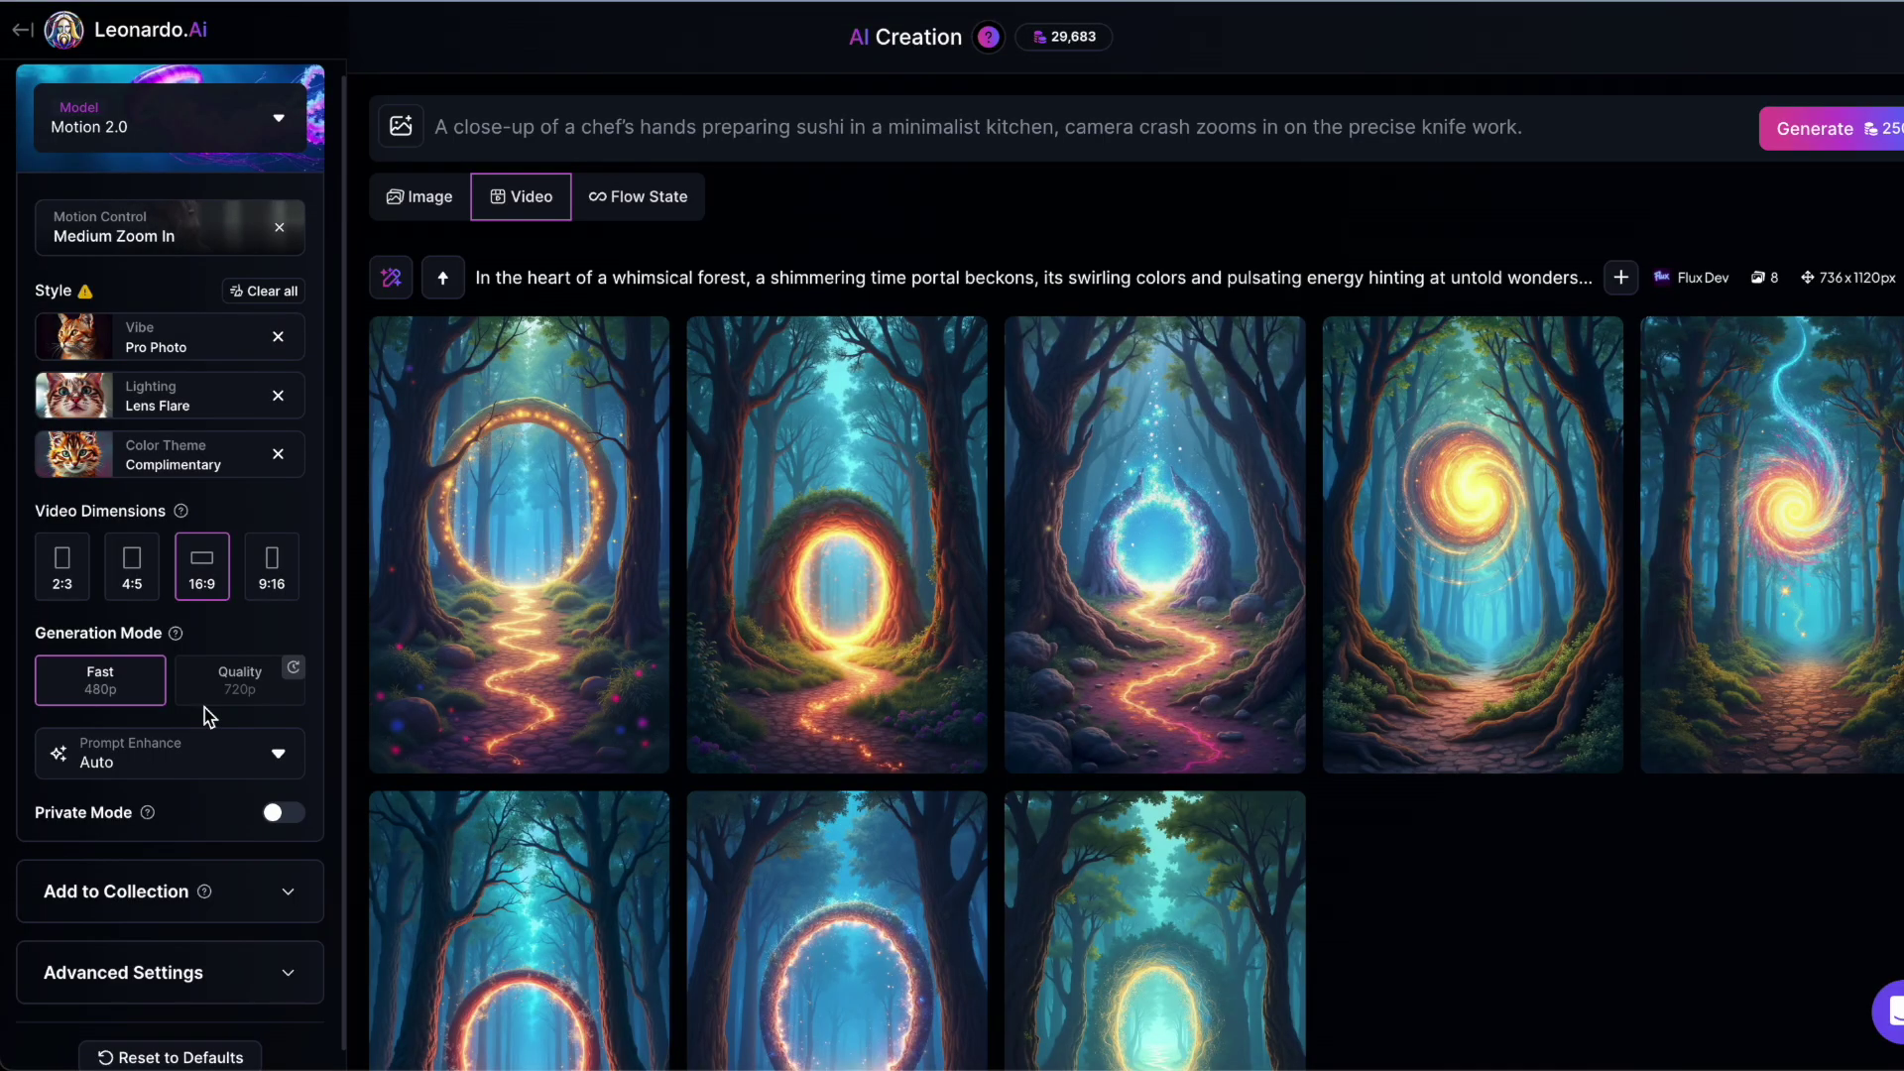
pyautogui.click(281, 759)
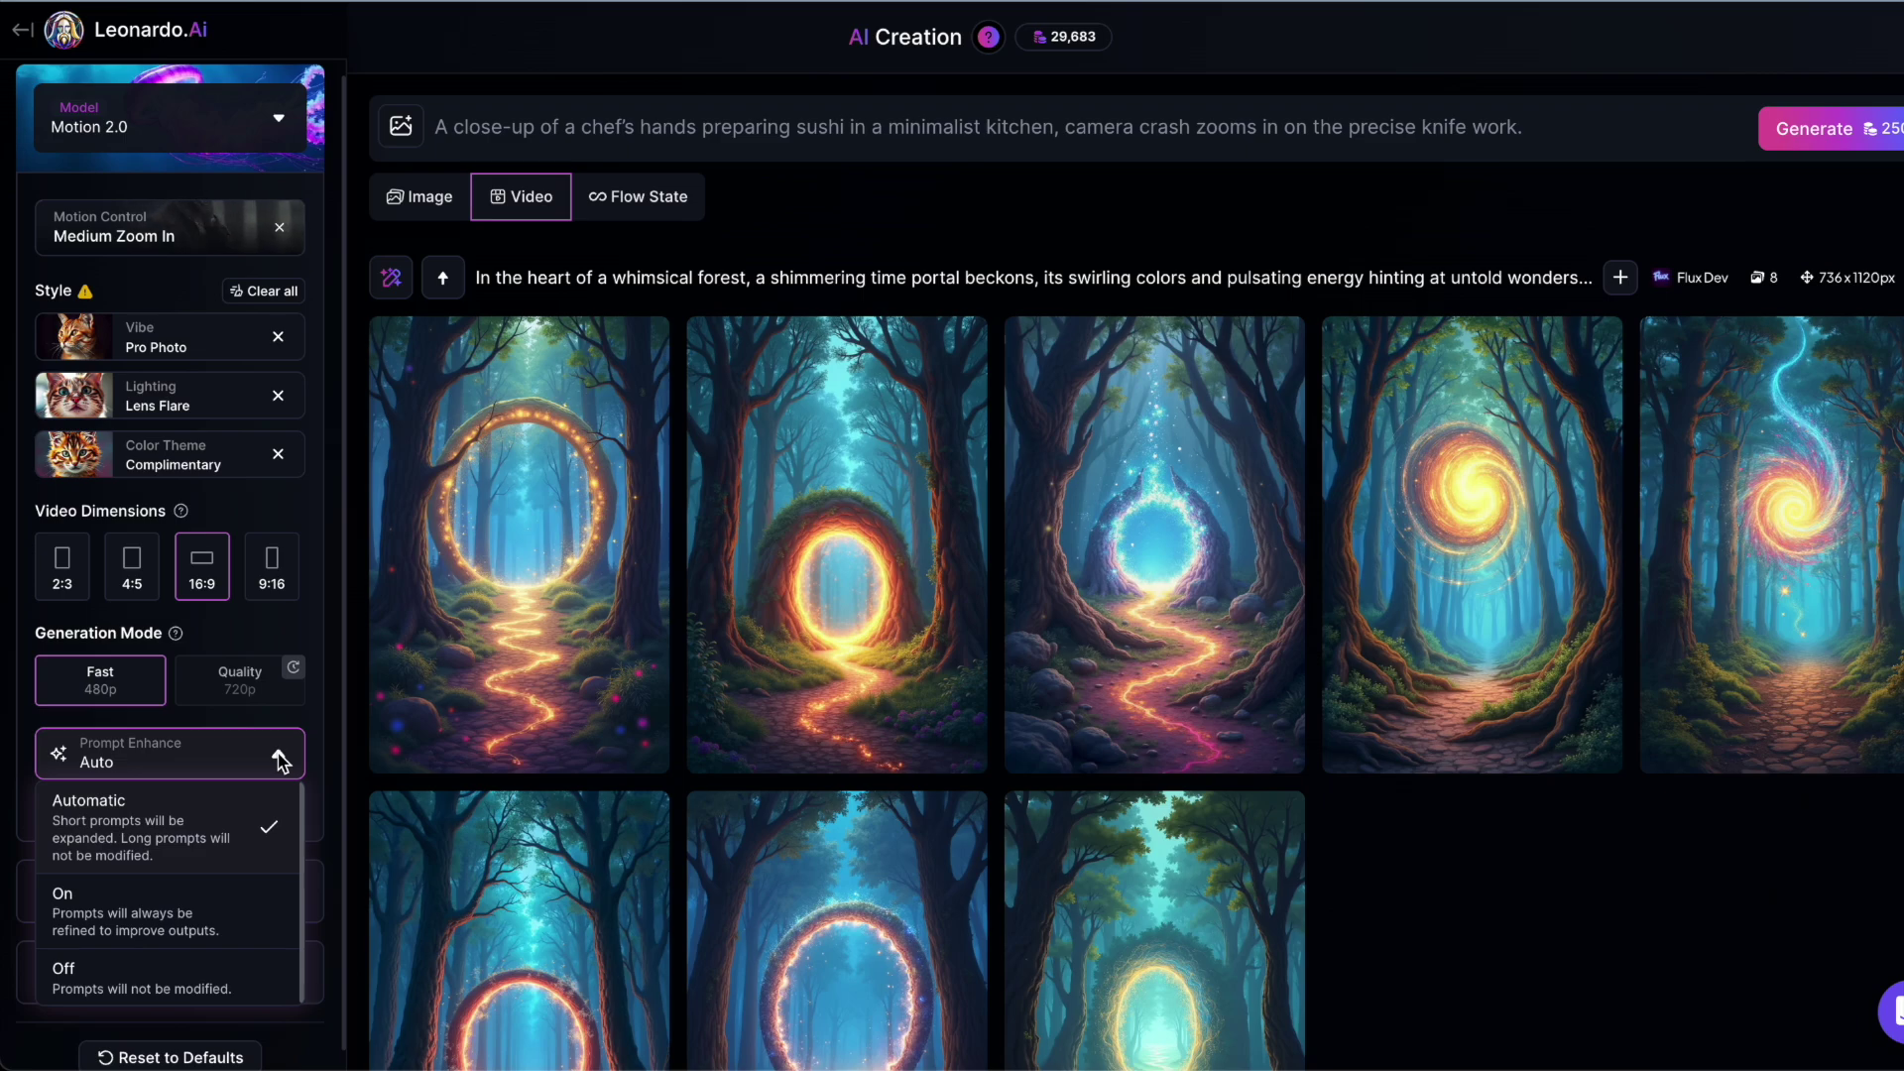
pyautogui.click(280, 760)
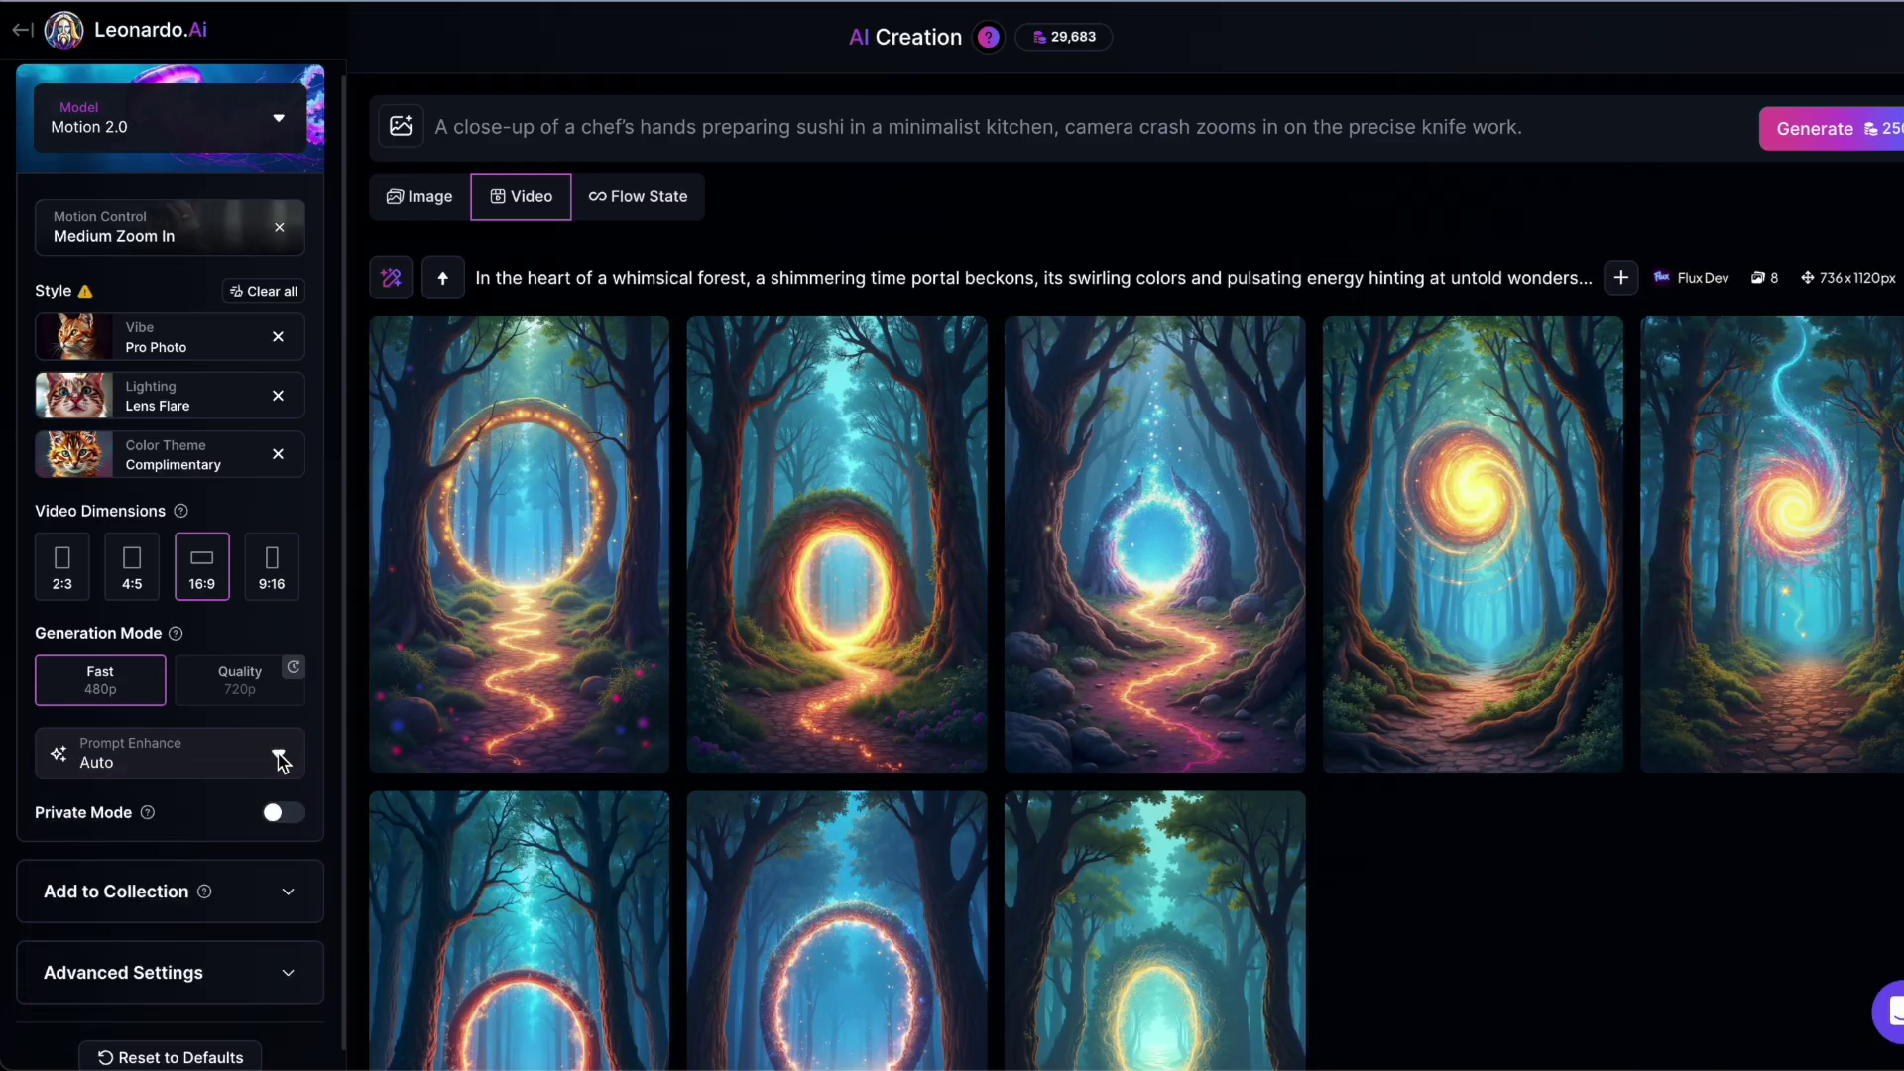
pyautogui.click(291, 815)
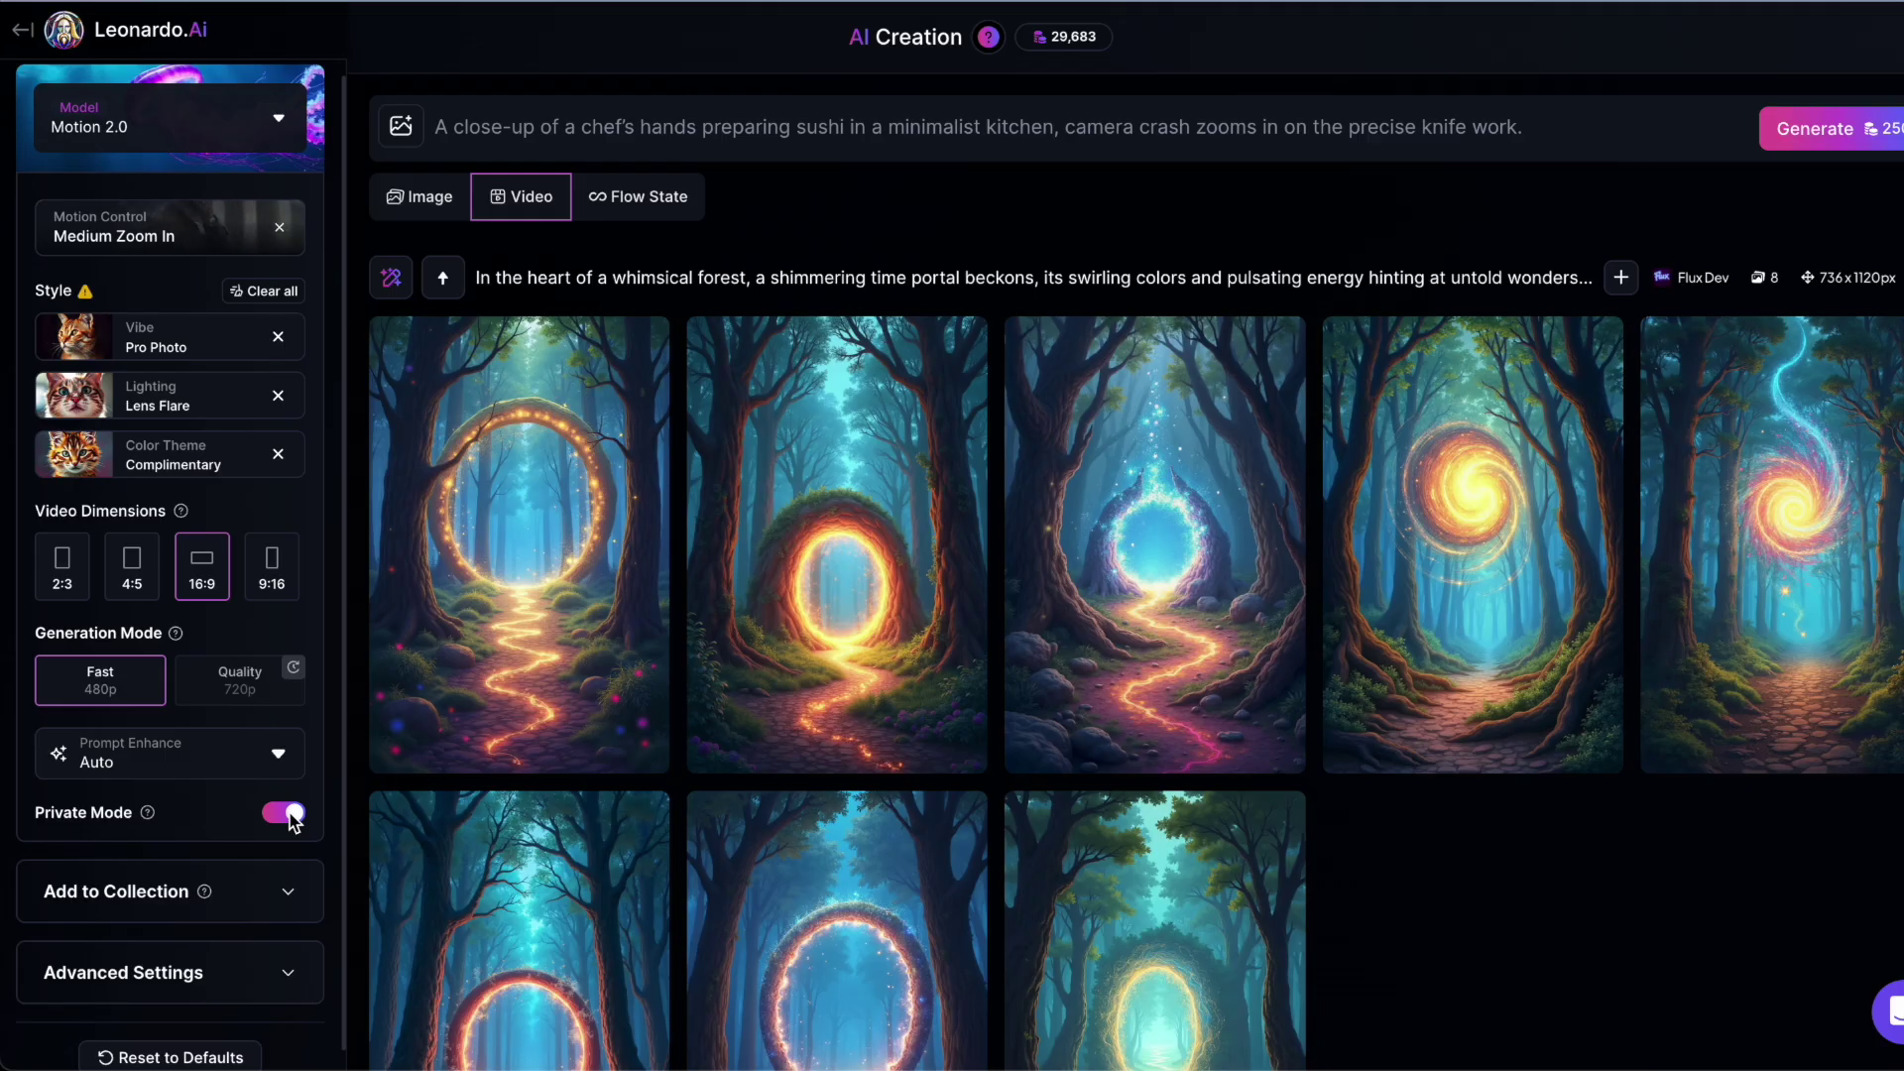
# Step: Look over the Add to Collection choices, then expand Advanced Settings showing Smooth Video and Negative Prompt
pyautogui.click(291, 900)
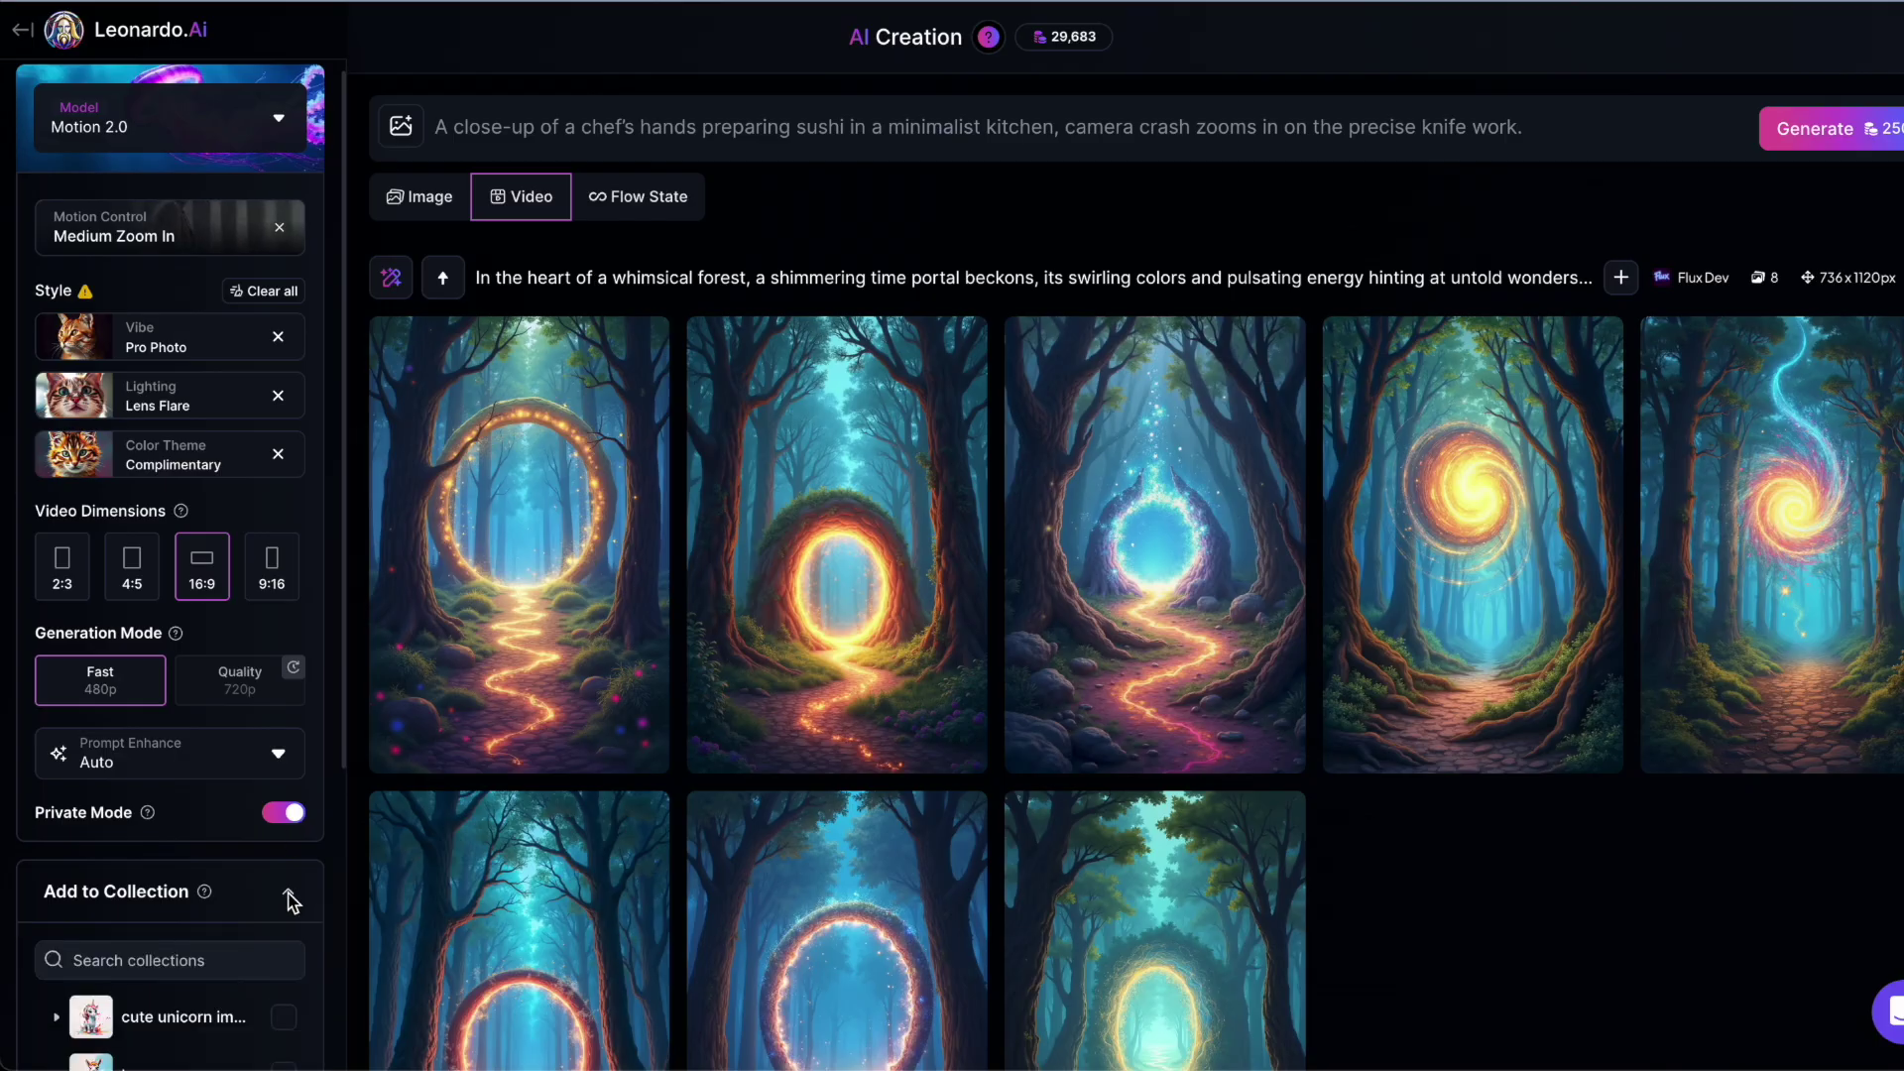
pyautogui.scroll(-3, 293, 900)
pyautogui.scroll(-2, 293, 900)
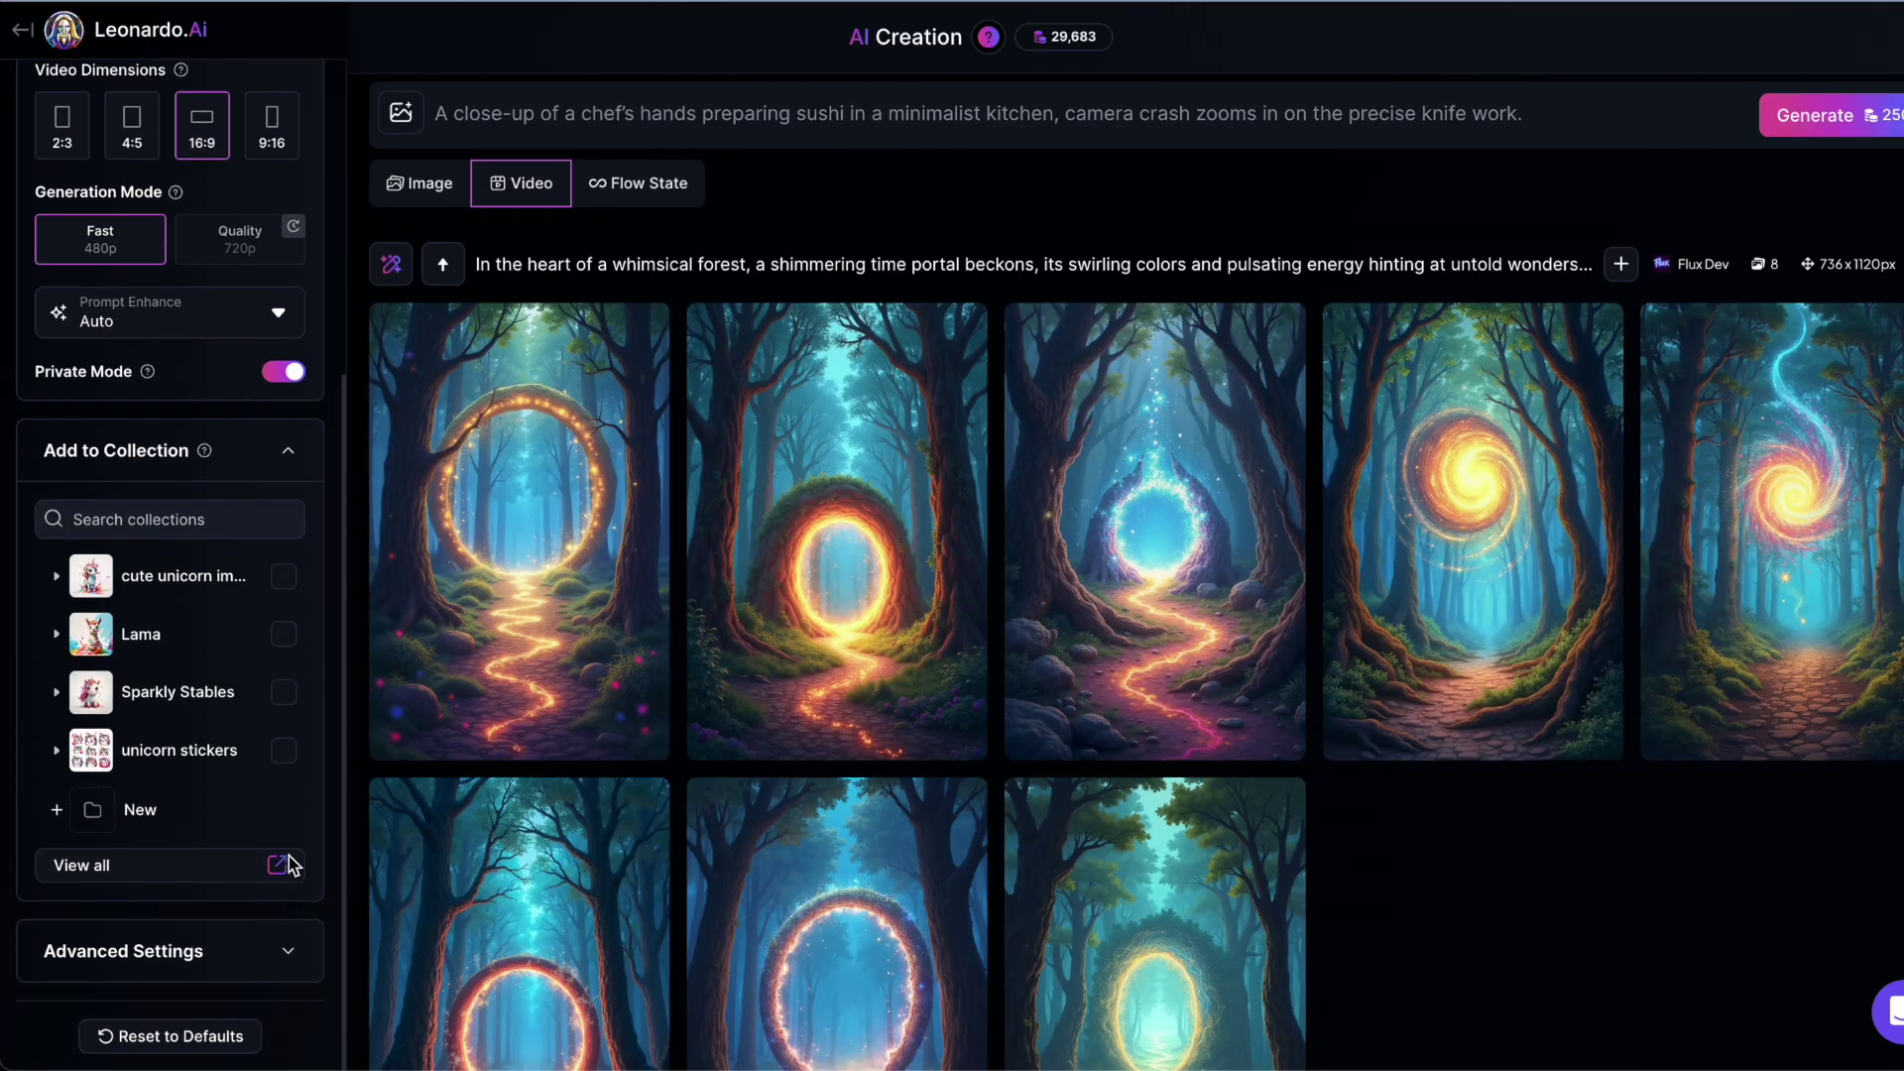
pyautogui.click(285, 466)
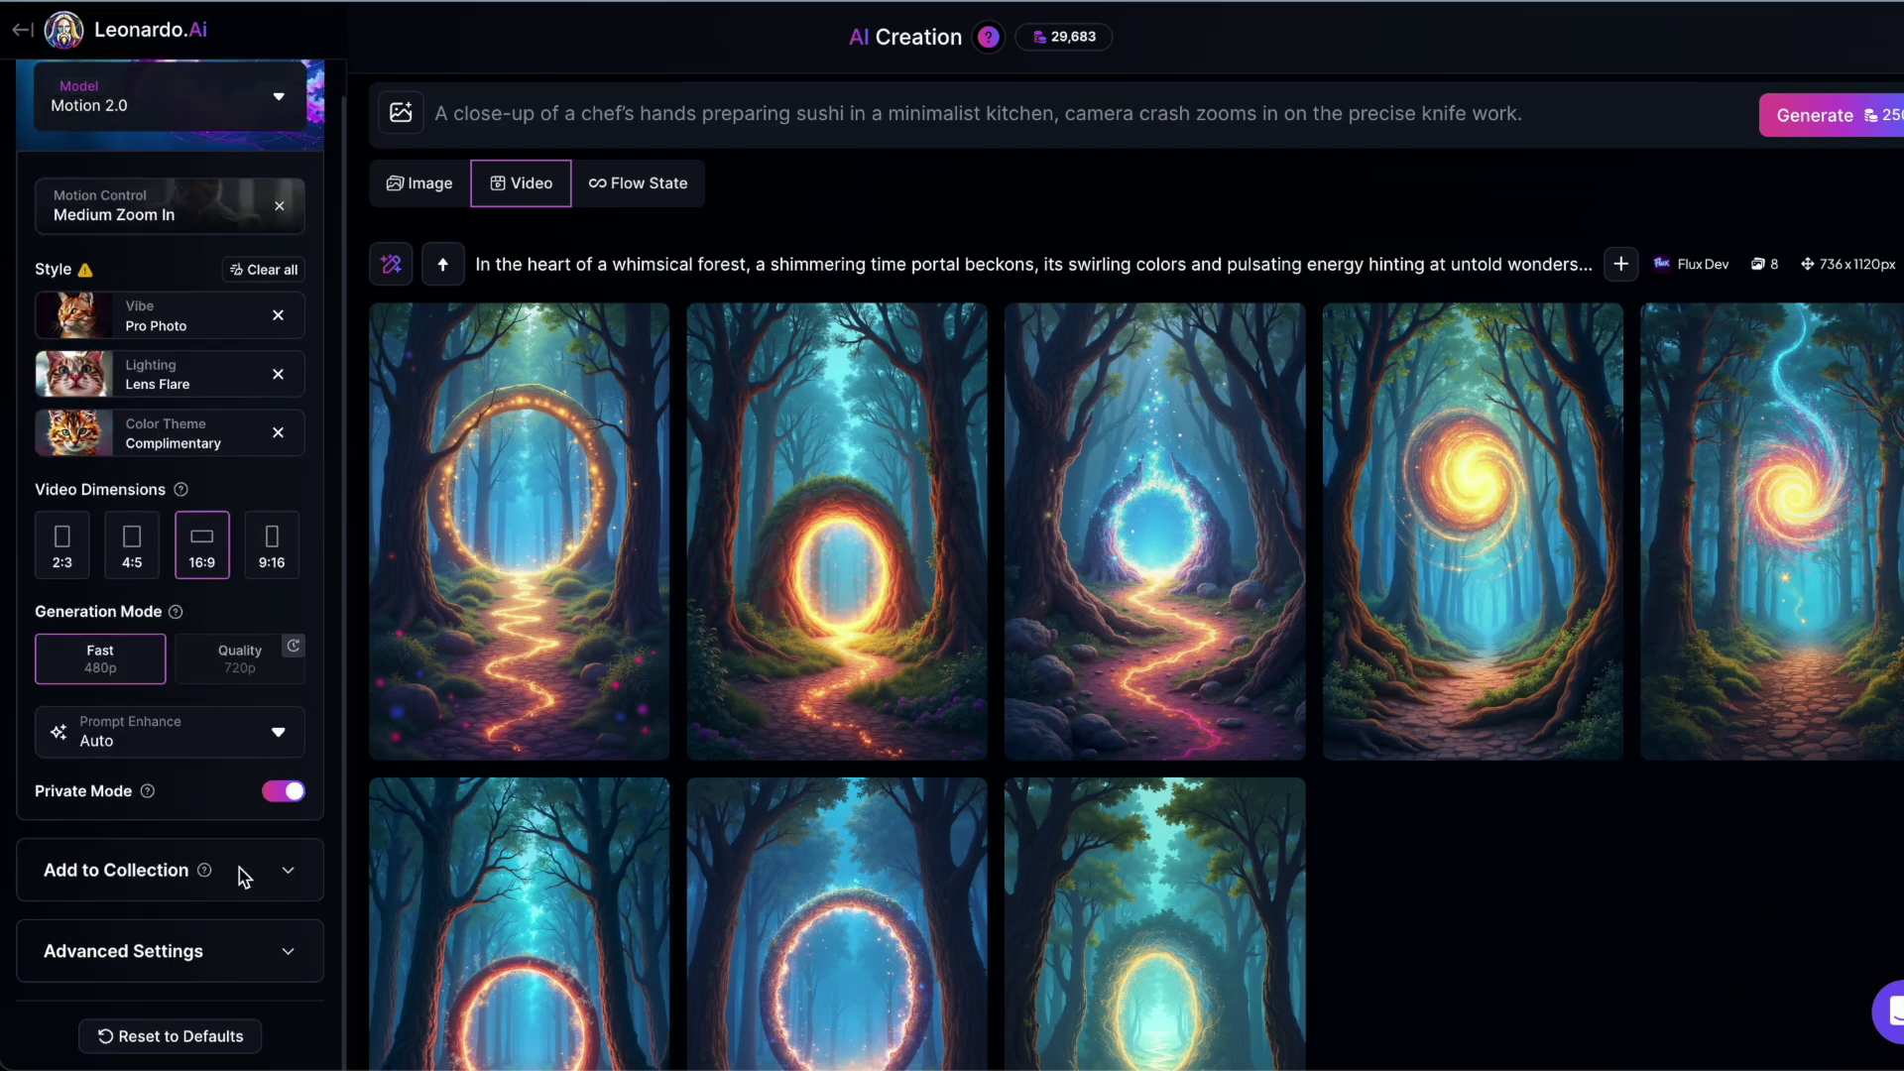
pyautogui.click(291, 954)
pyautogui.scroll(-1, 287, 958)
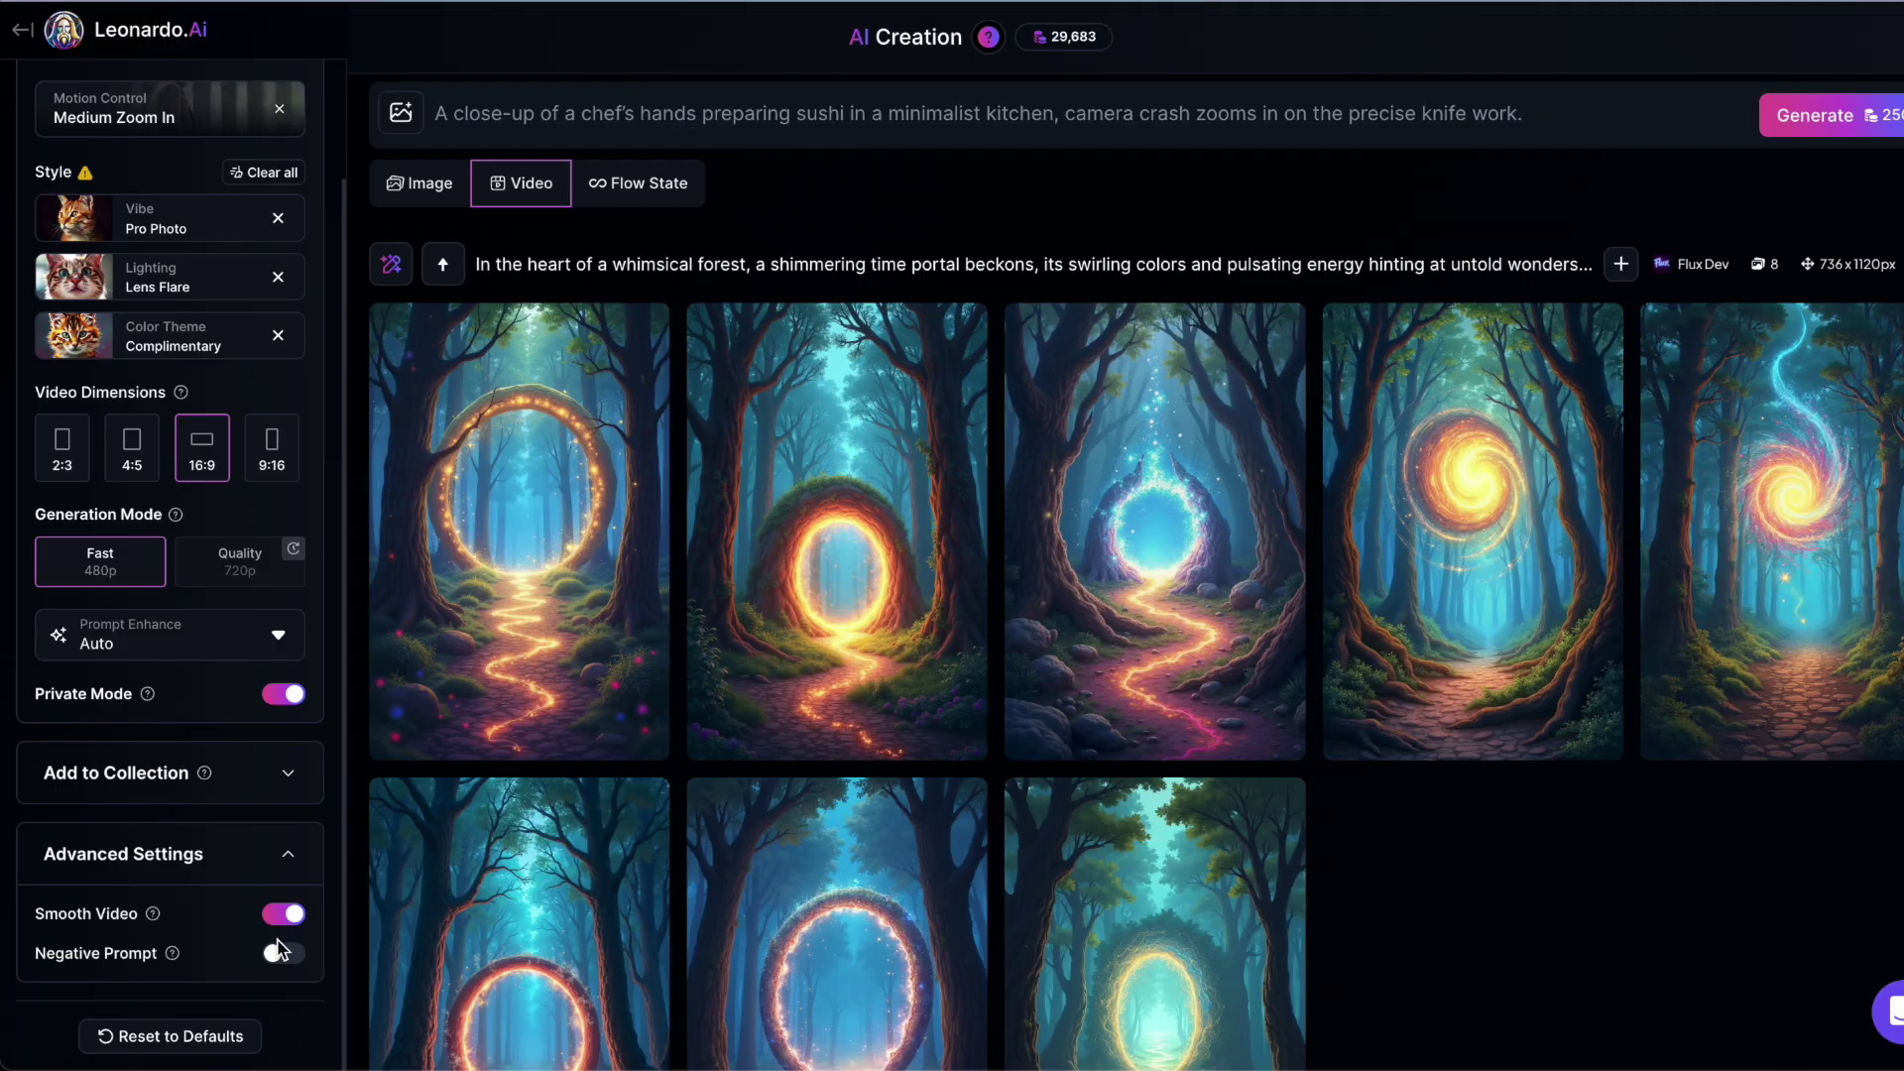
# Step: Enable Negative Prompt with 'text' as its content and generate the sushi-chef video
pyautogui.click(291, 953)
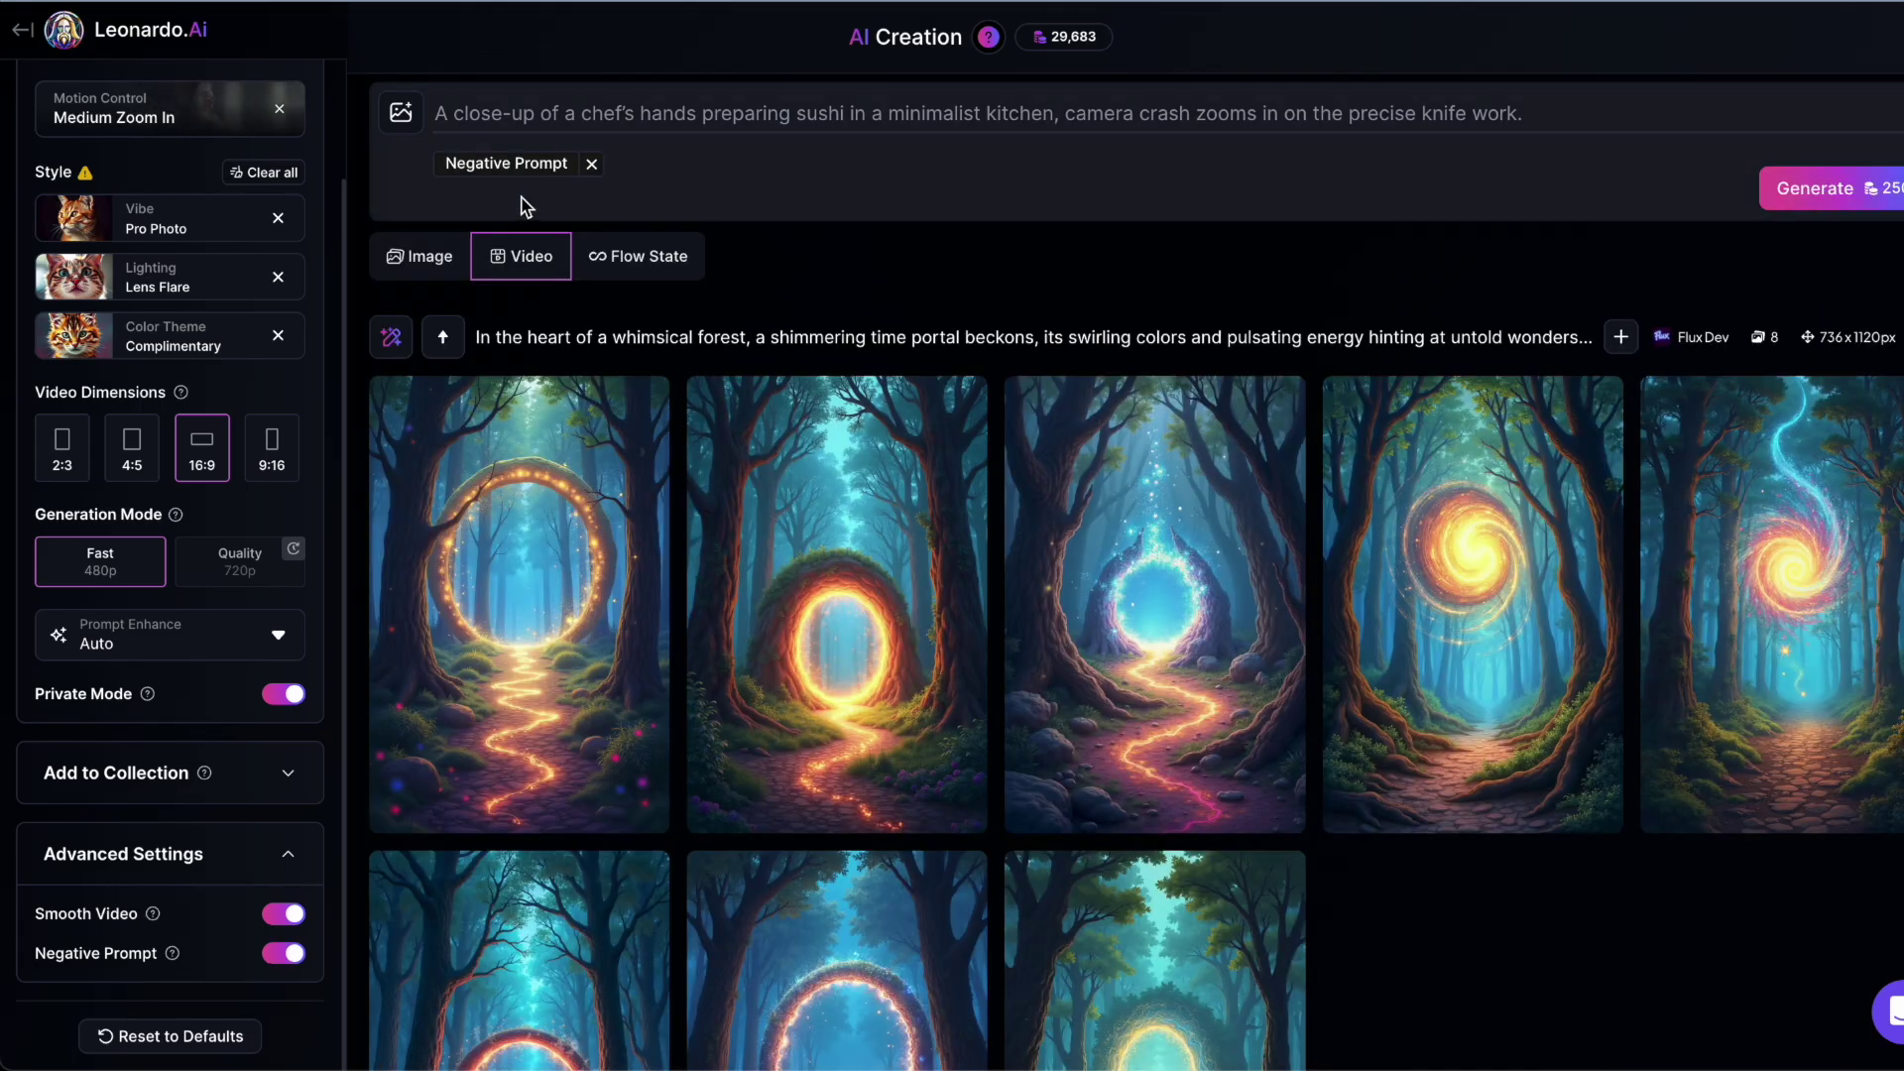
pyautogui.write('text')
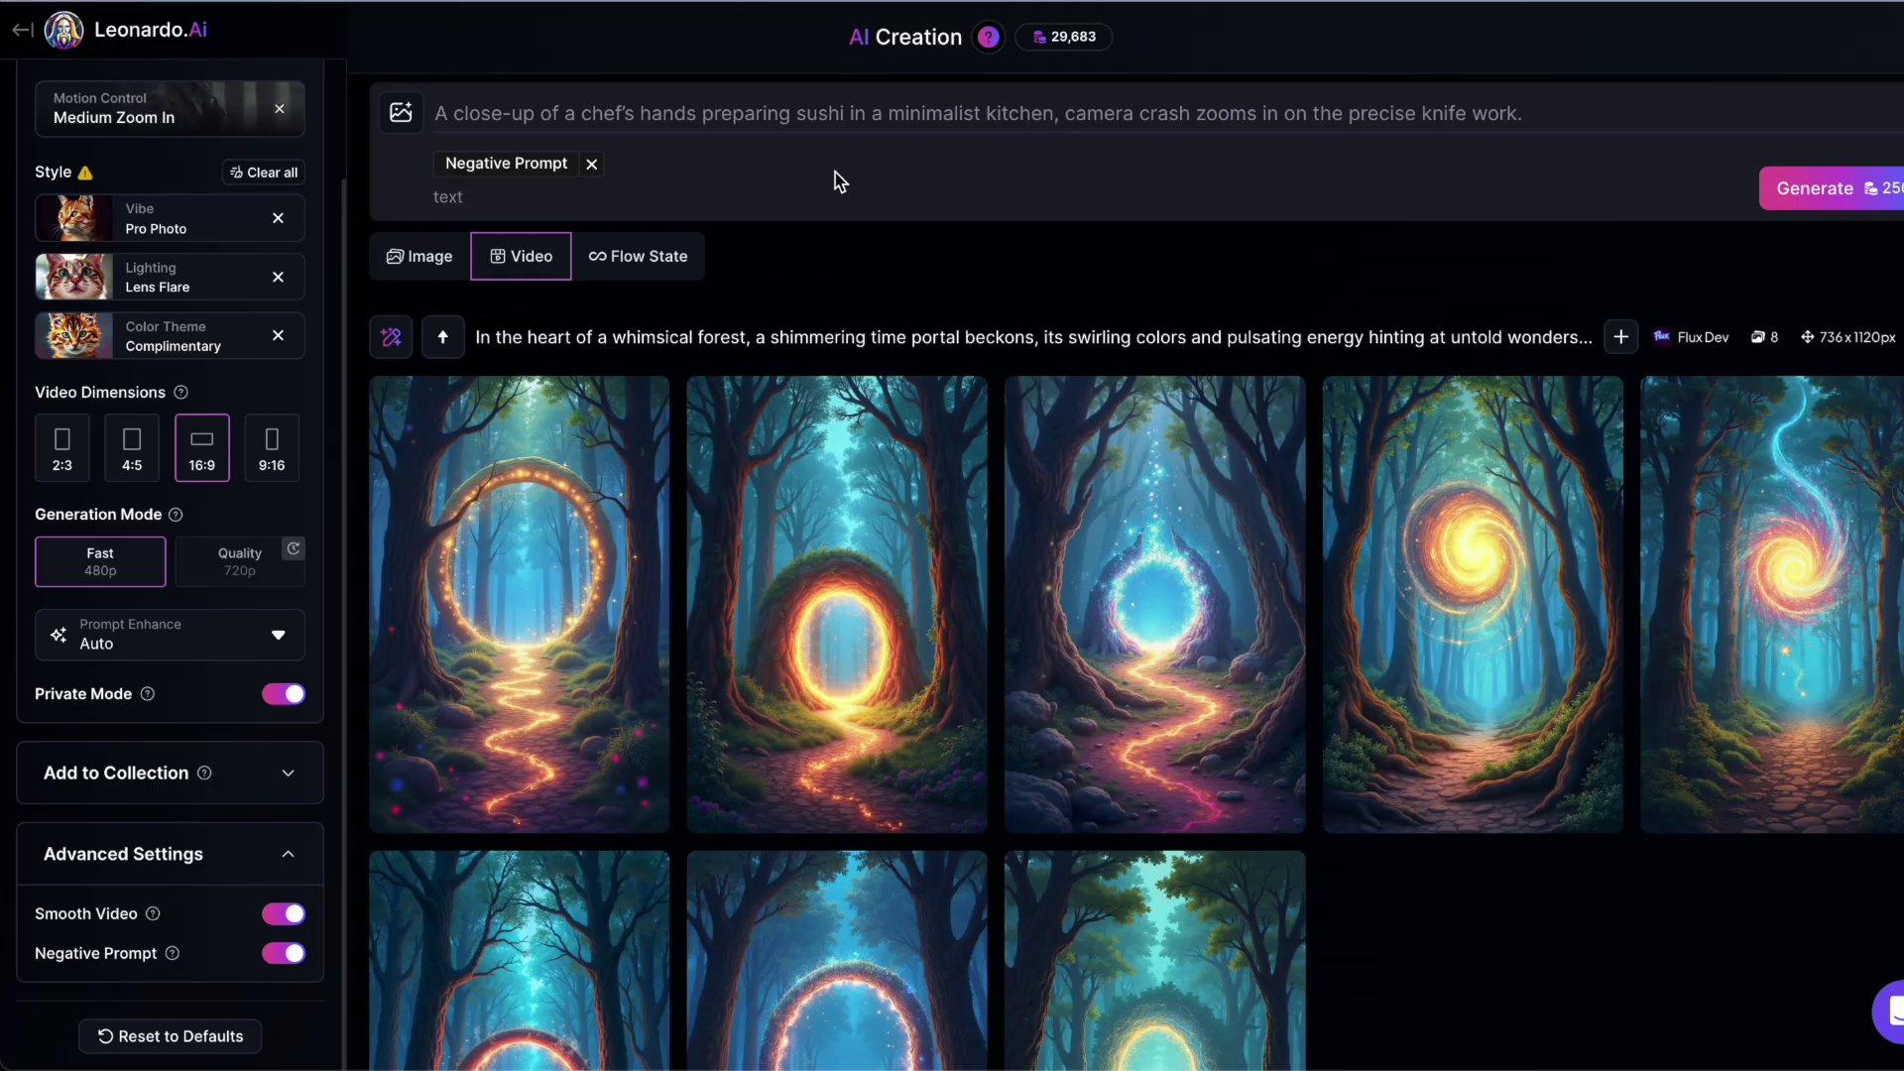
pyautogui.click(1853, 186)
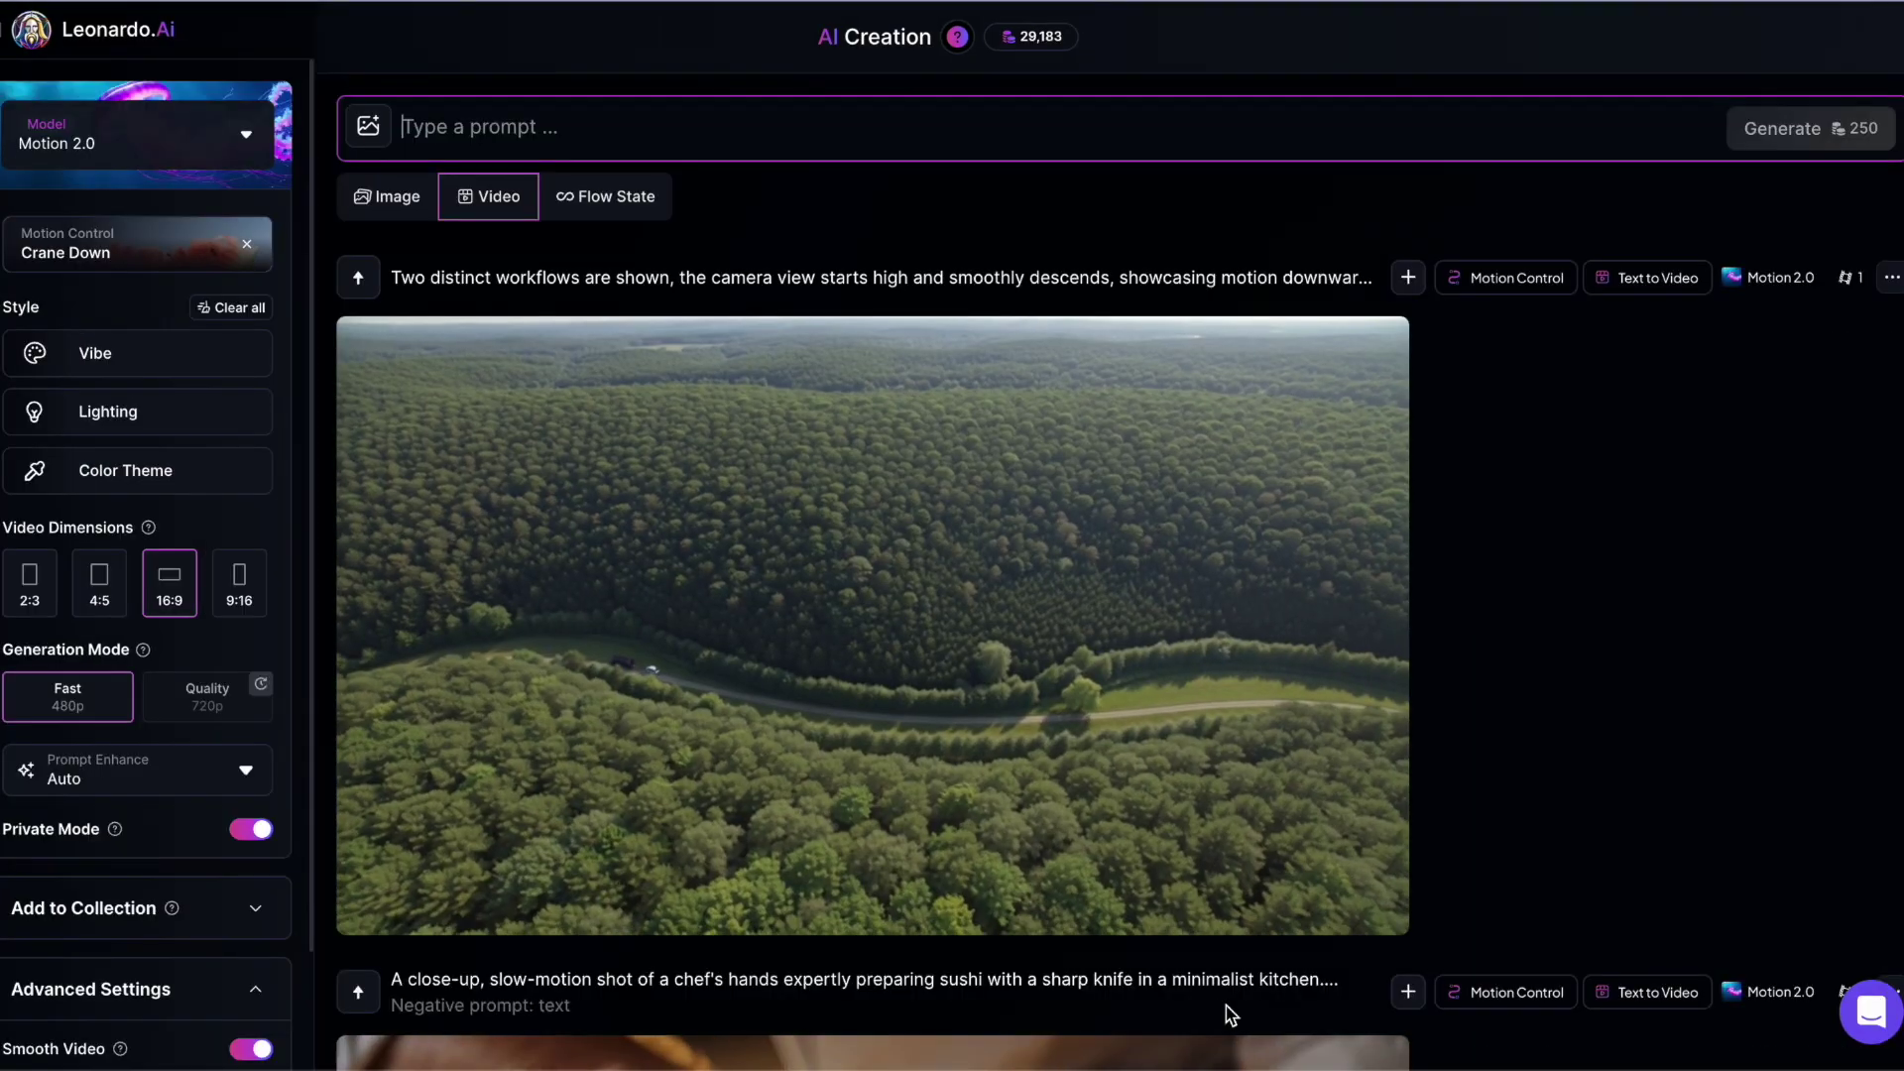
# Step: Generate a Sketch-vibe, no-camera-motion video of '2 pirate ships fighting at see', then open start-frame choices
pyautogui.write('2 pirate ships fighting at see')
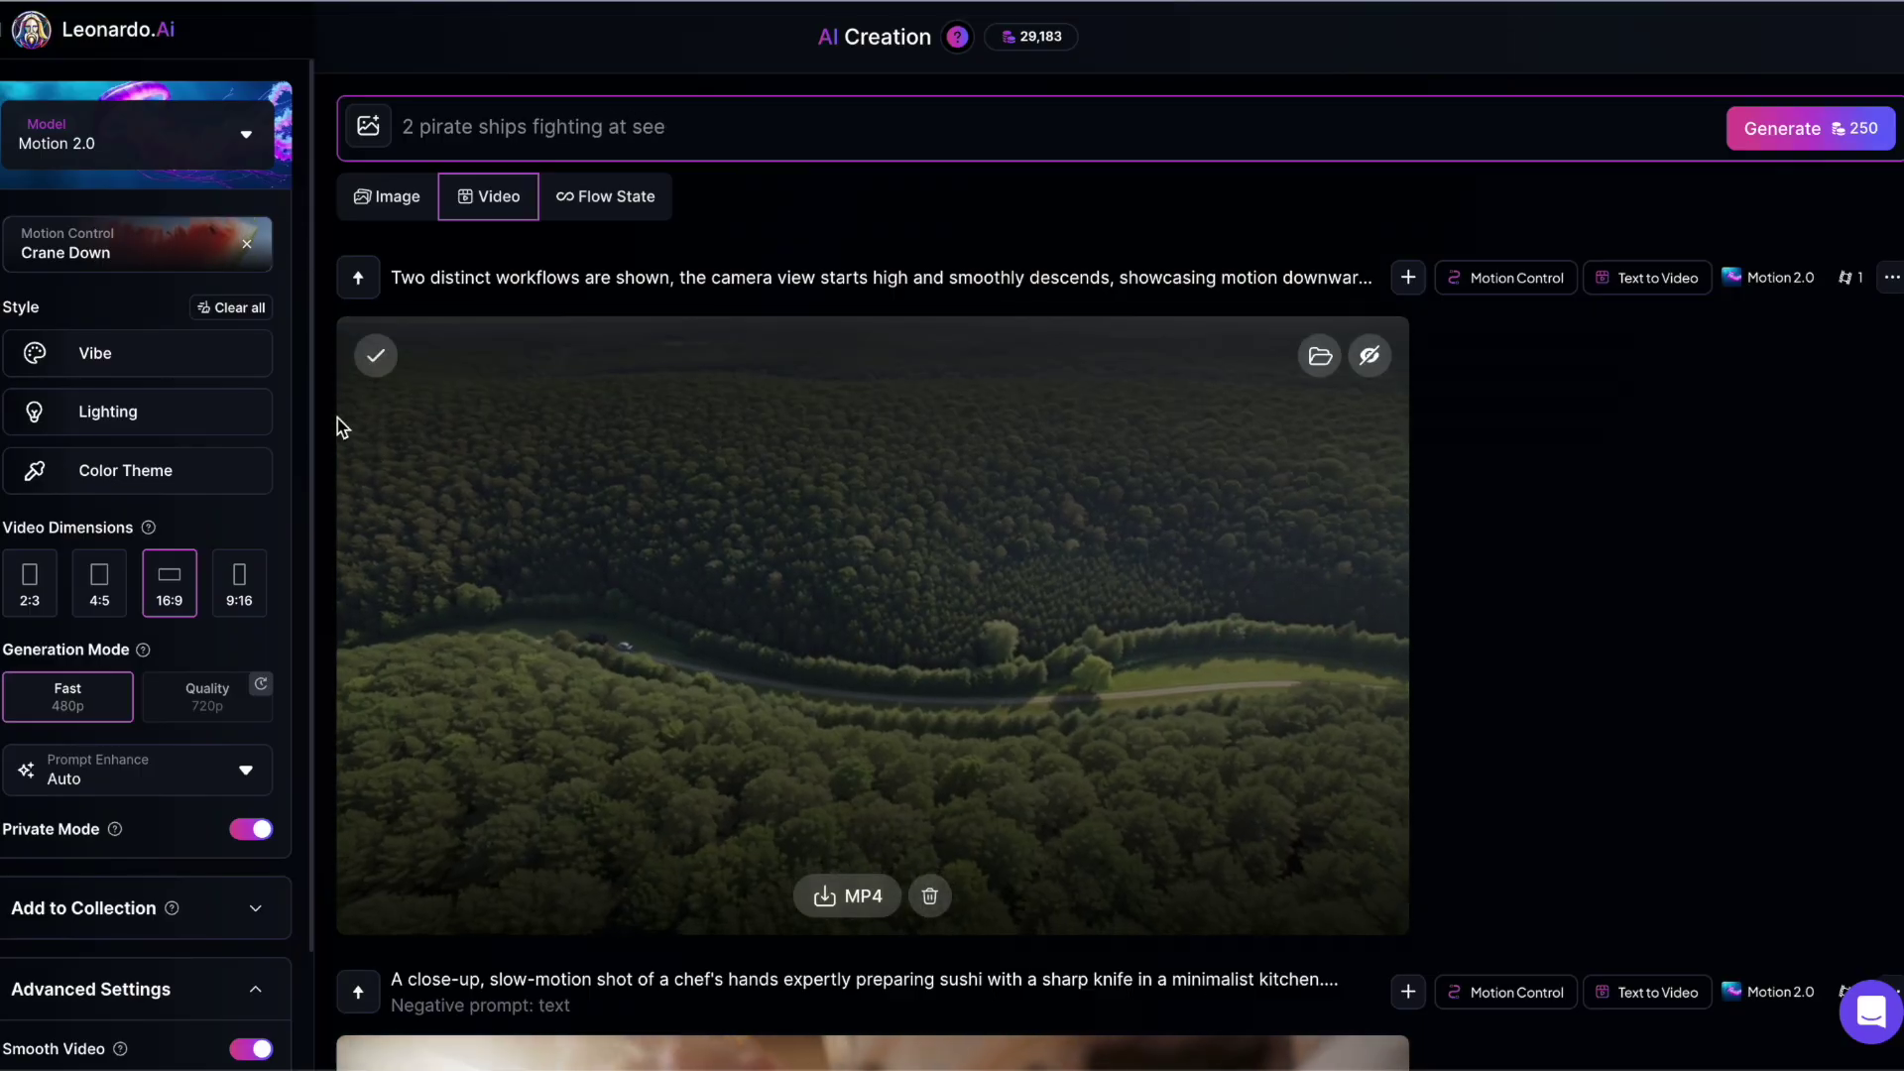
pyautogui.click(247, 244)
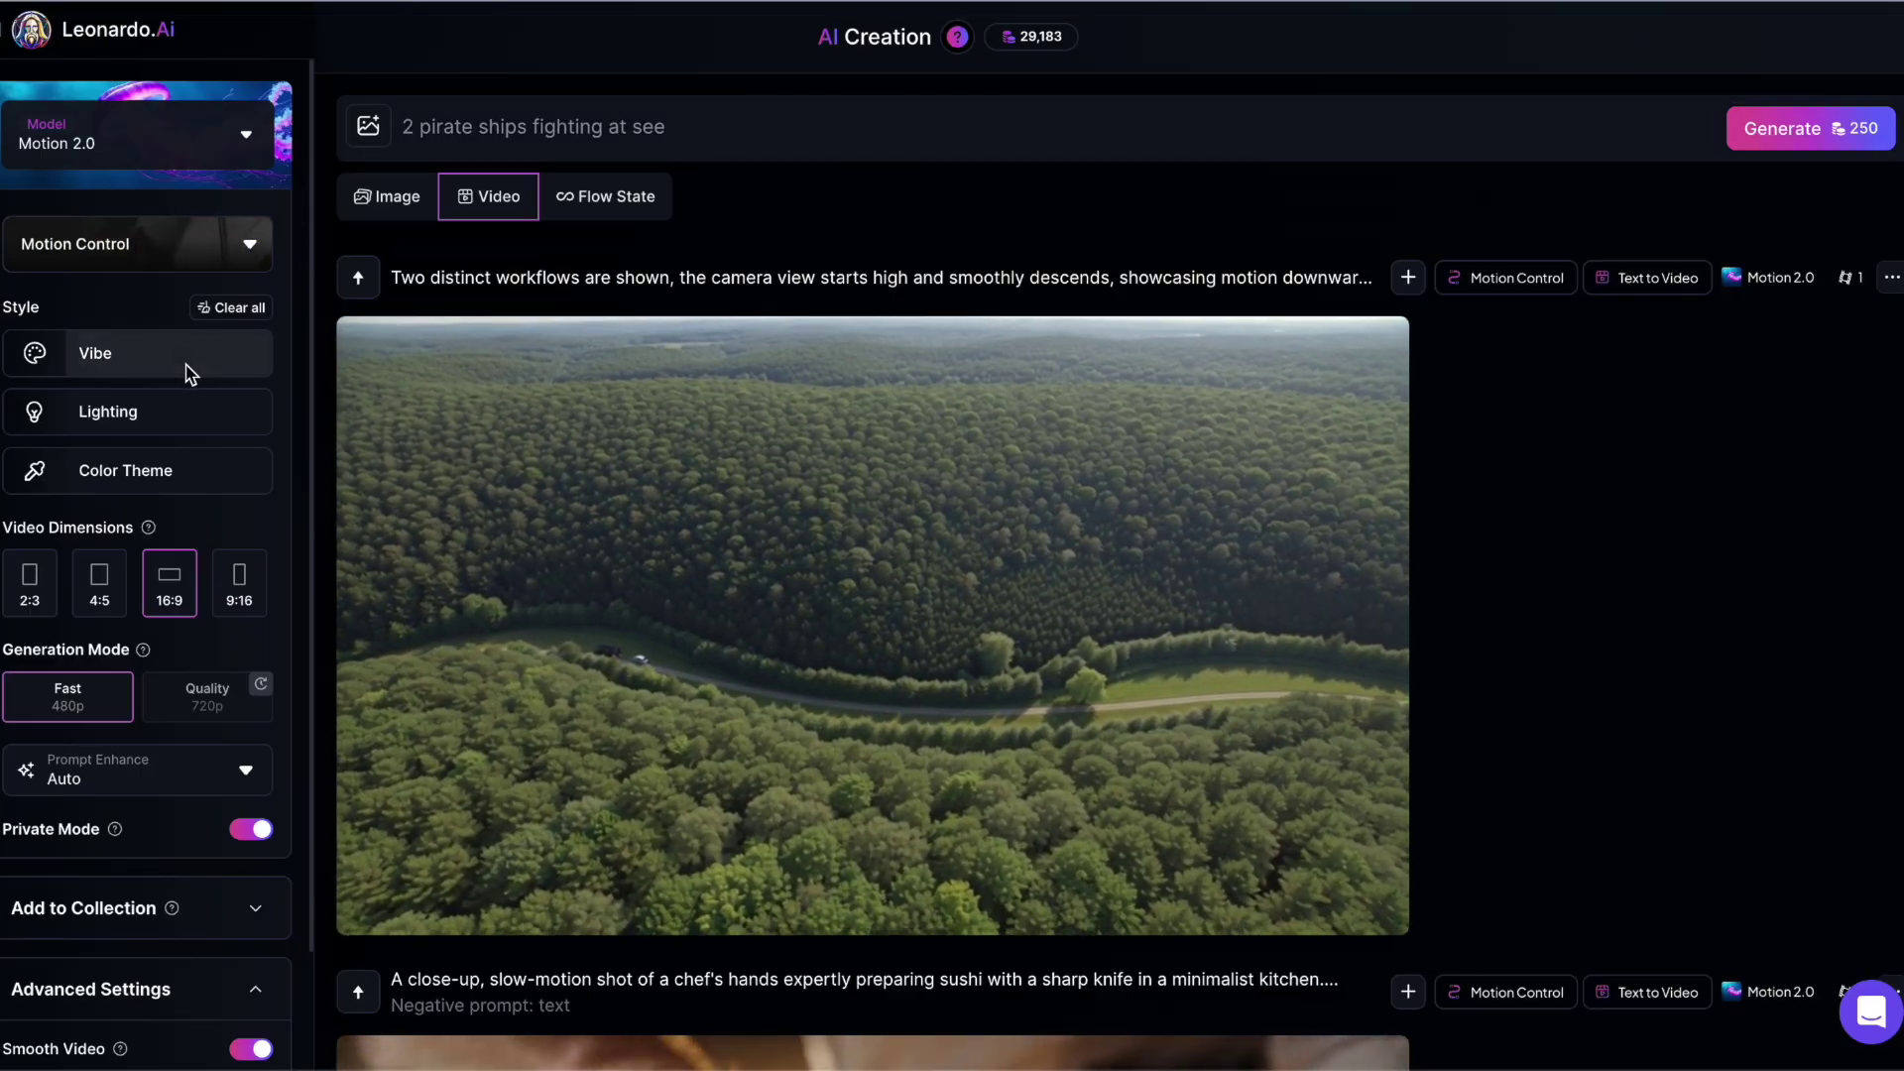
pyautogui.click(188, 369)
pyautogui.click(443, 630)
pyautogui.click(891, 83)
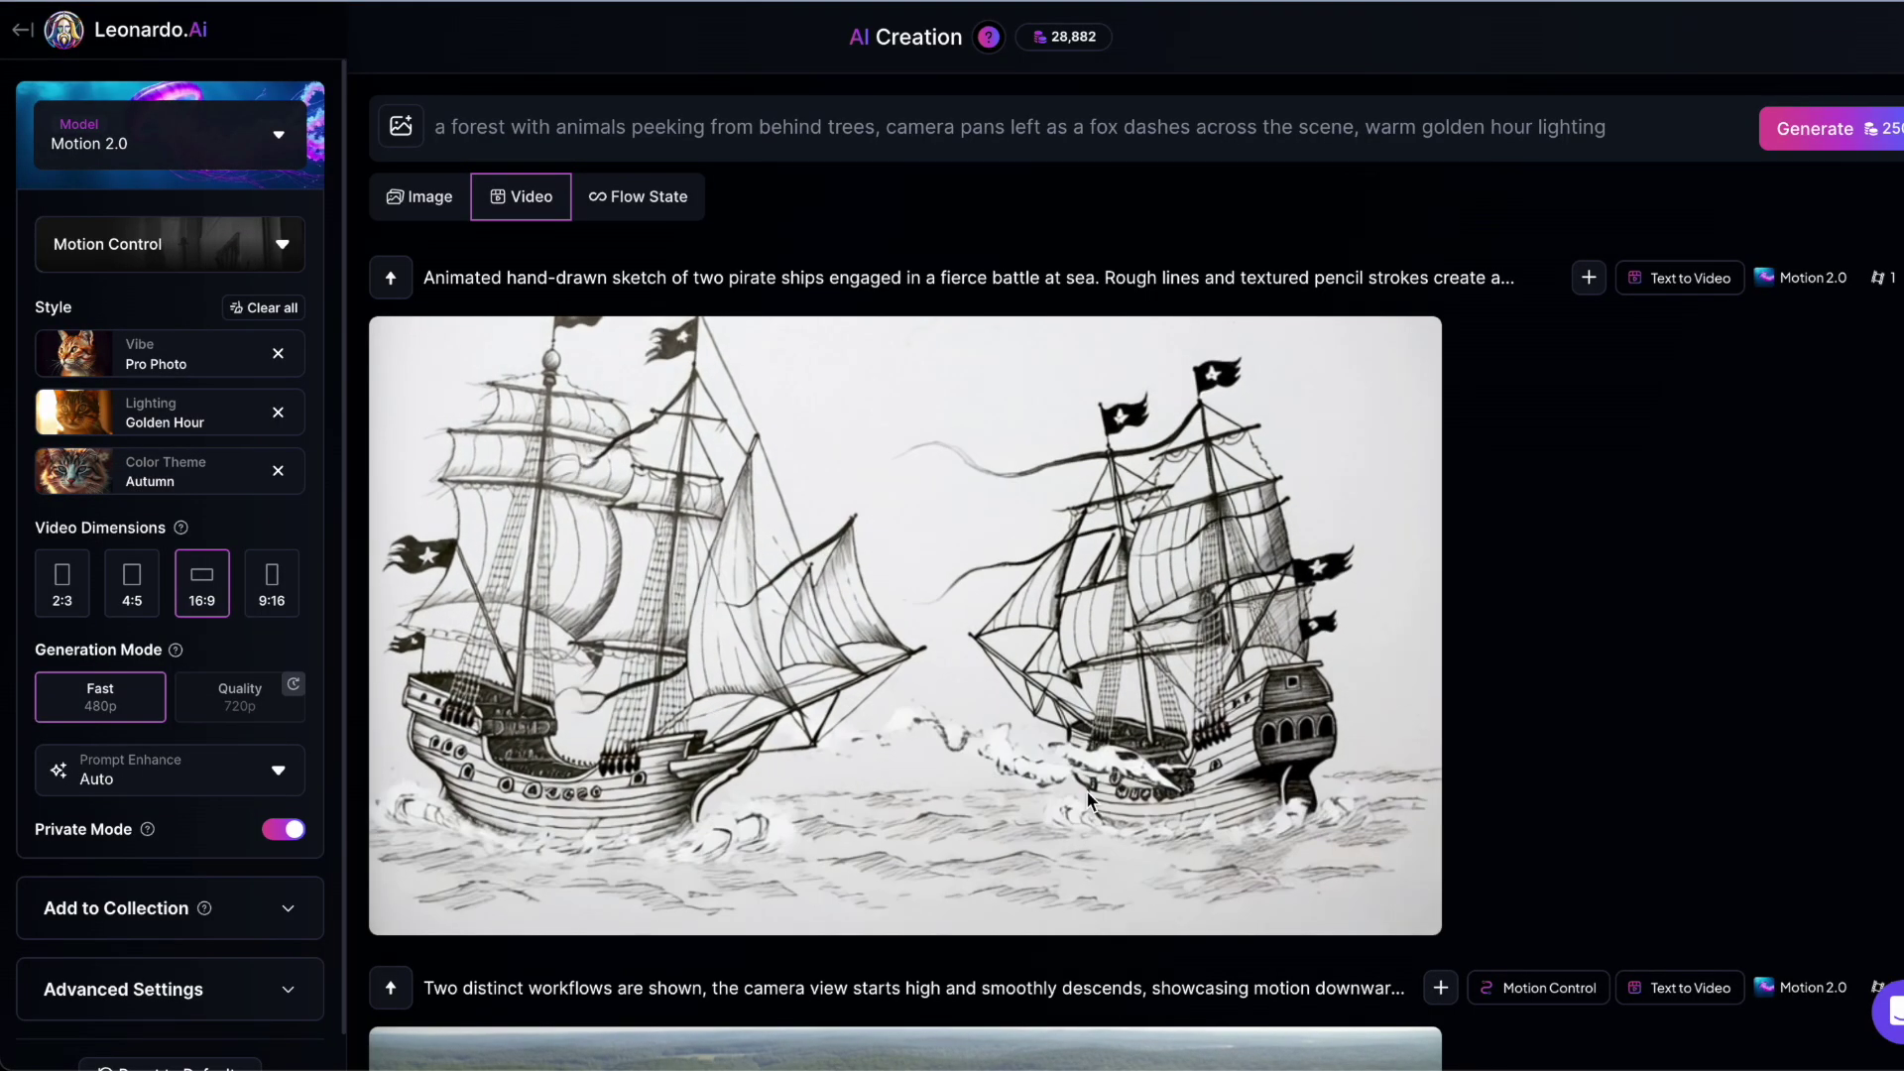
pyautogui.click(402, 128)
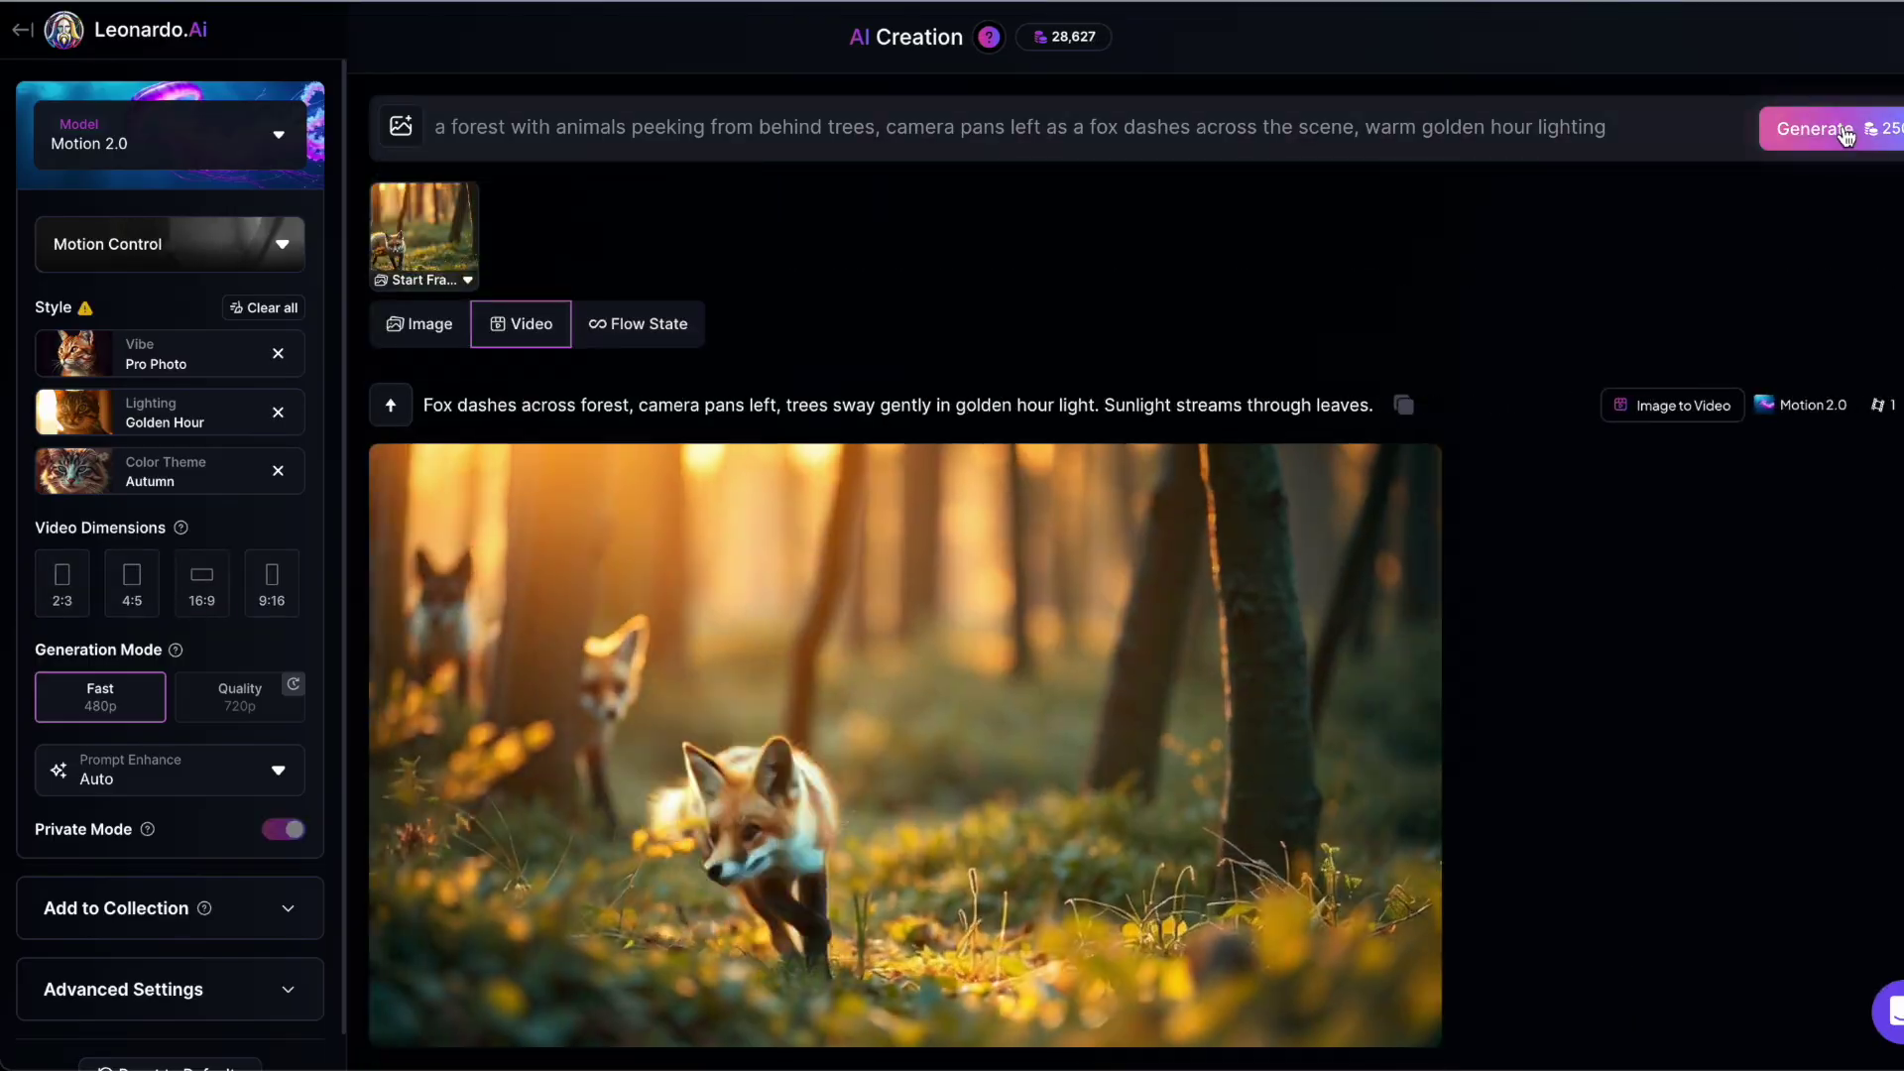
# Step: Scroll the feed to review the fox golden-hour forest image-to-video result
pyautogui.scroll(-1, 1842, 134)
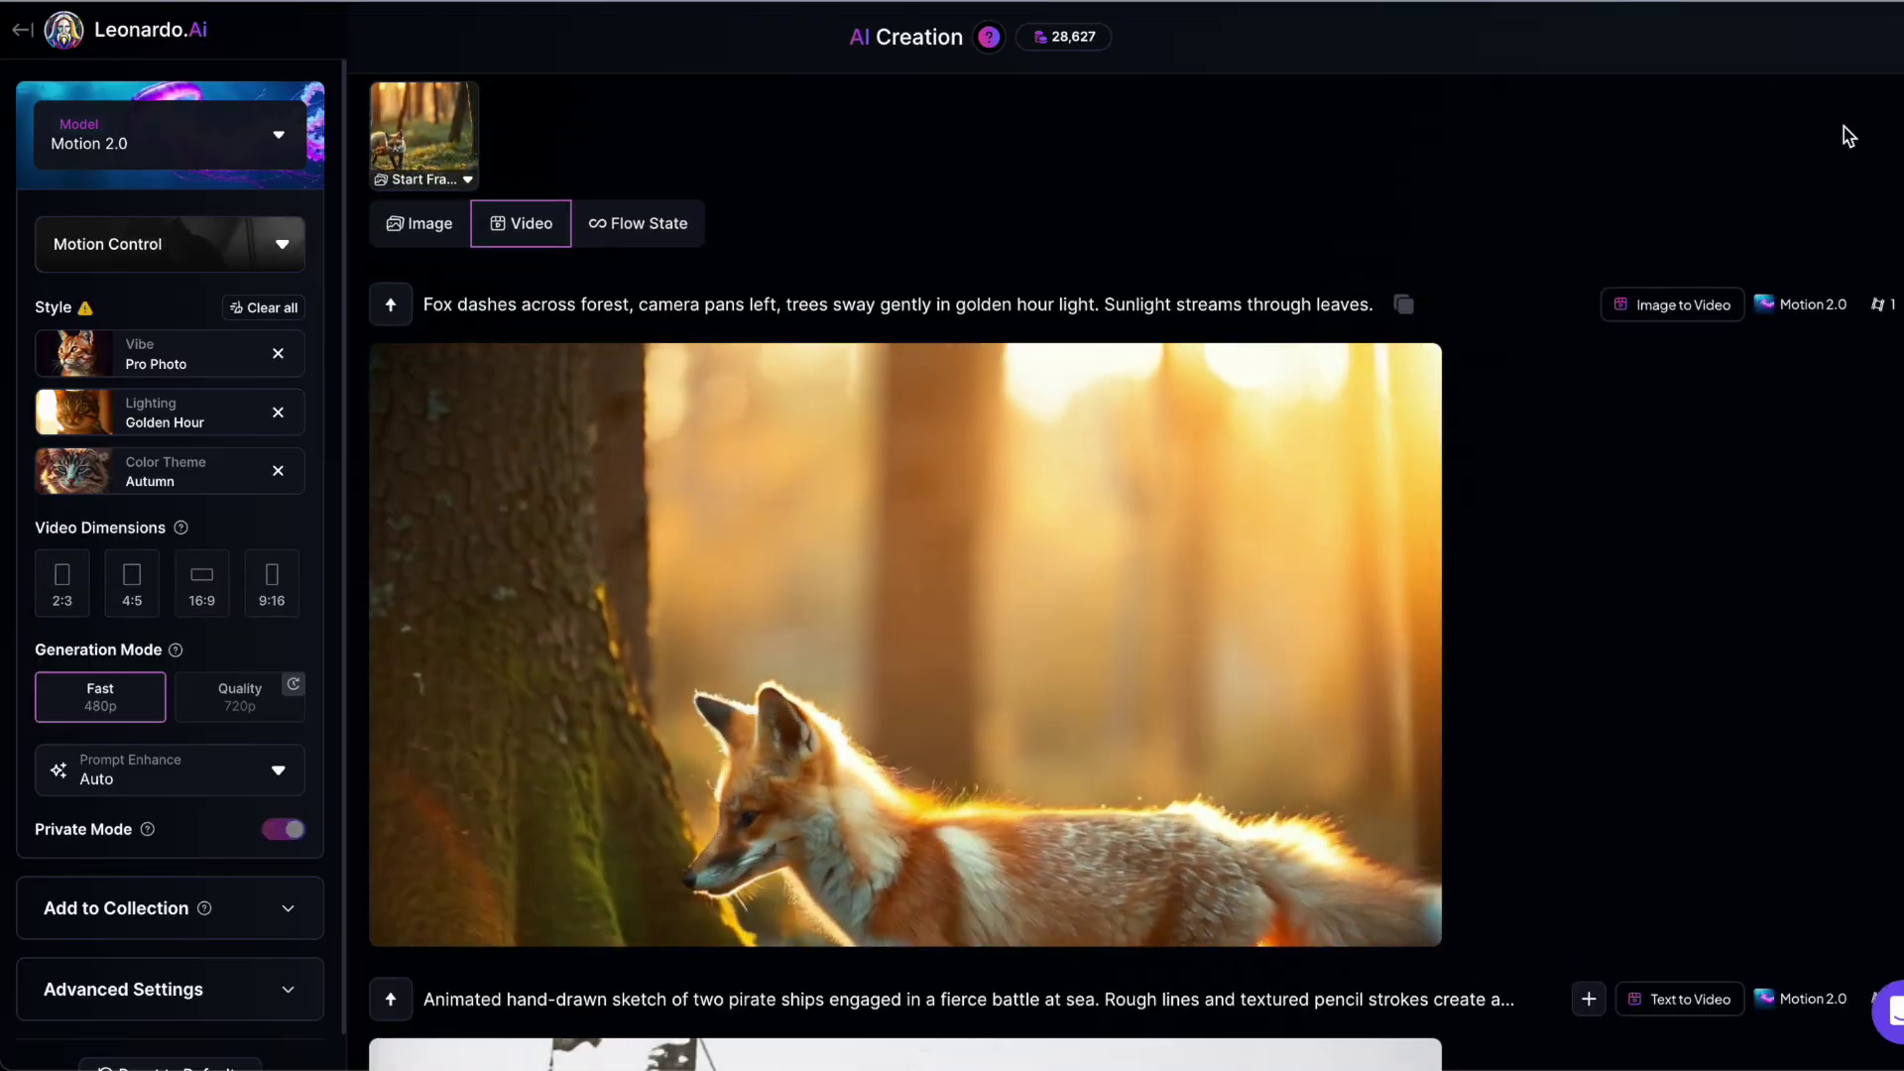